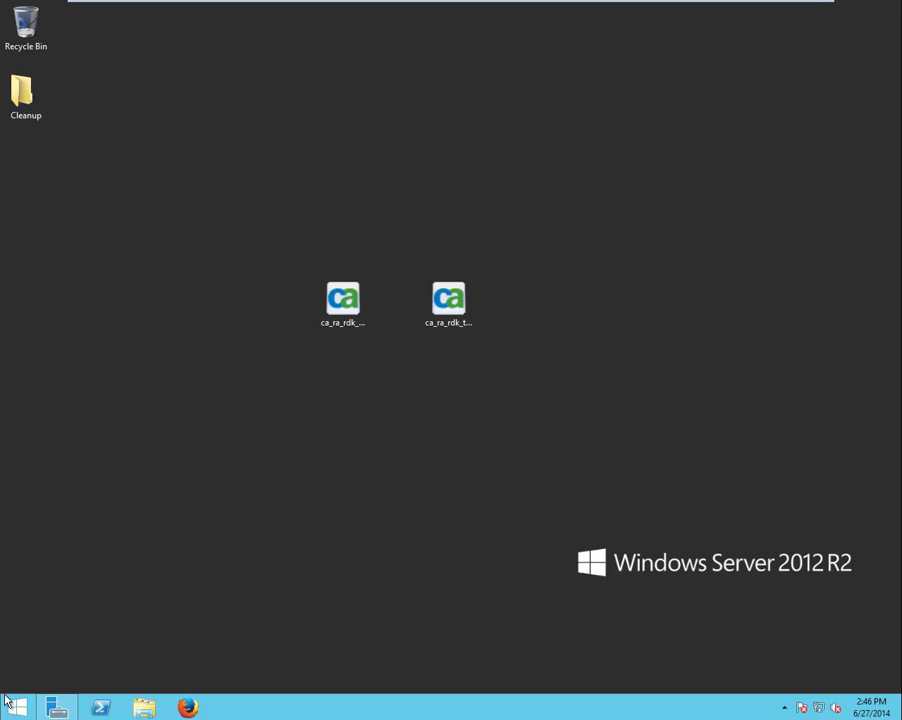
Step: Open File Explorer on This PC, showing its folders, local disk and DVD drive
left_click(145, 707)
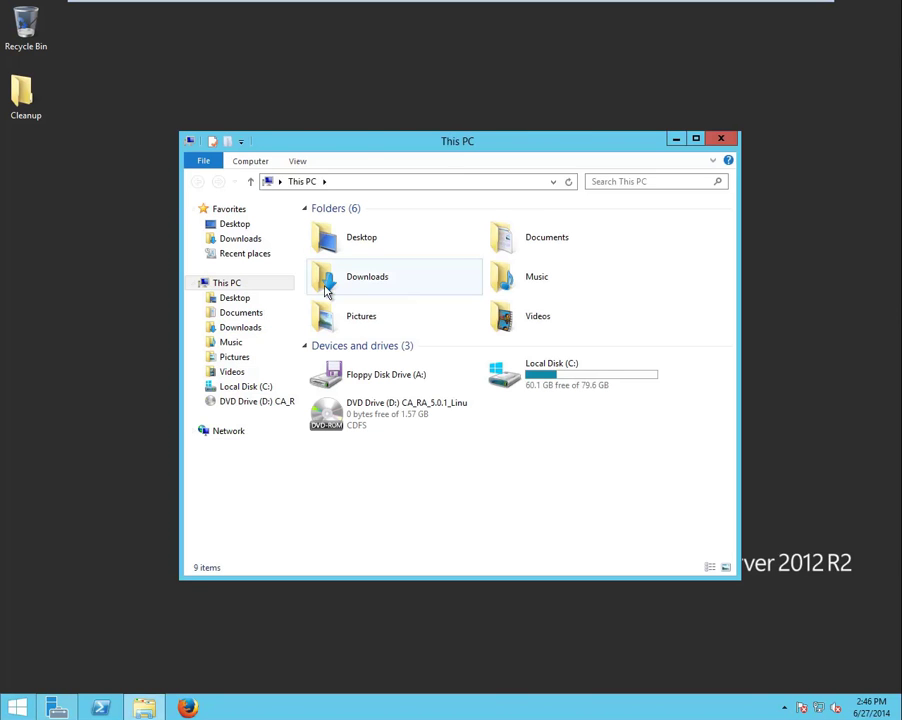
Step: Browse to C:\Program Files\Java to confirm jdk1.7.0_51 is installed
double_click(530, 384)
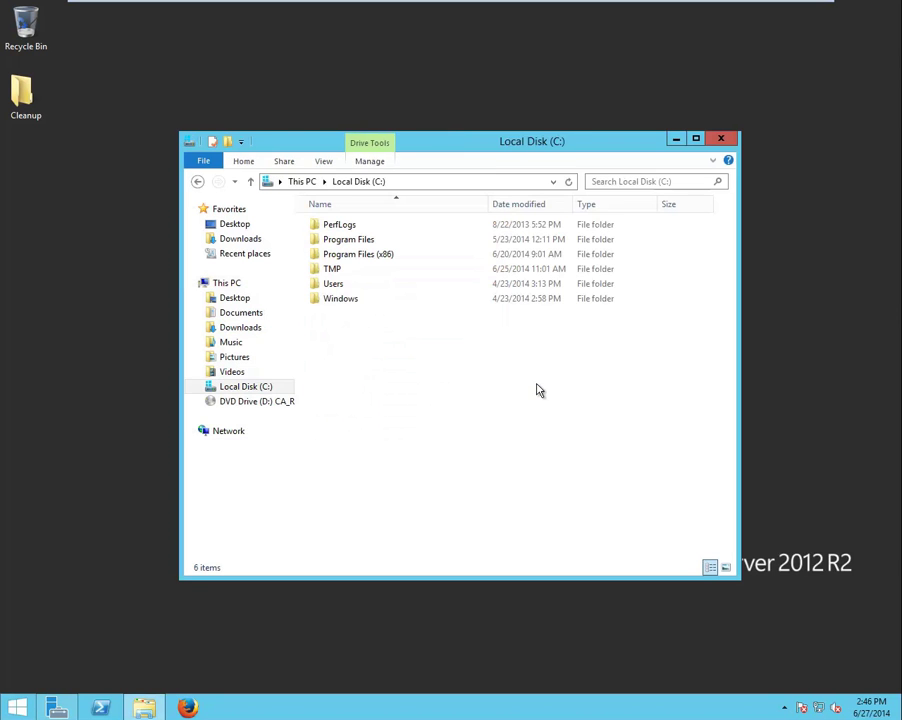
double_click(366, 241)
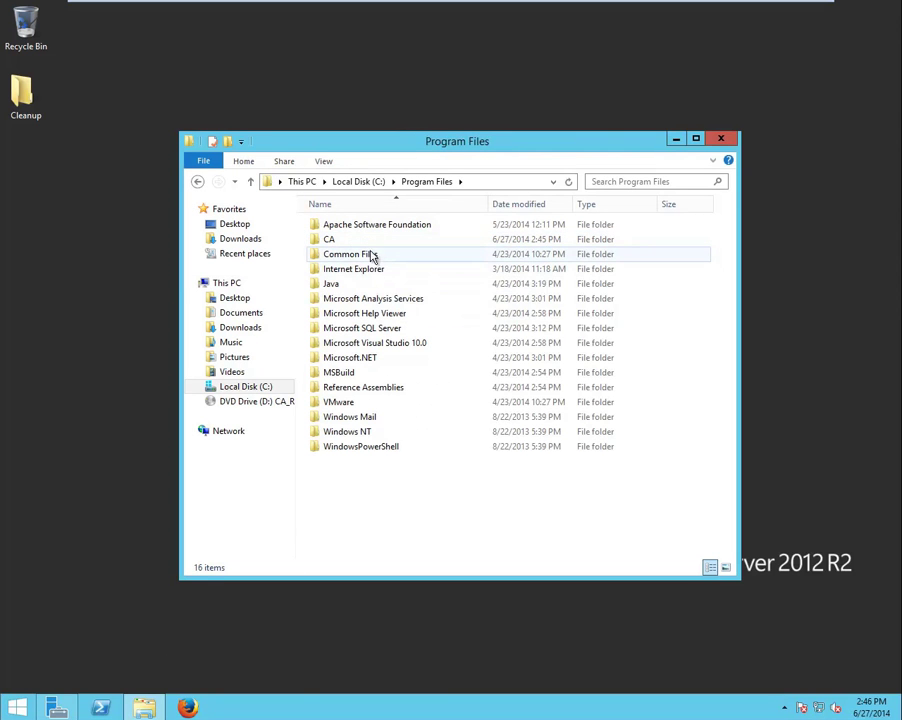
double_click(366, 286)
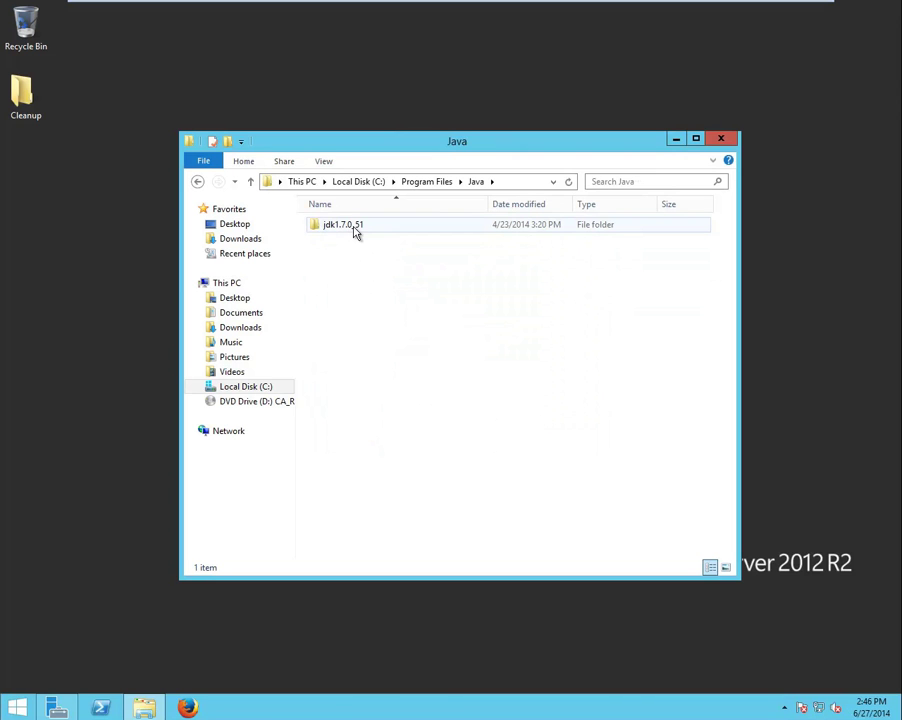
Step: Confirm Tomcat 7.0 exists under Apache Software Foundation, then bring up the Start screen
left_click(427, 182)
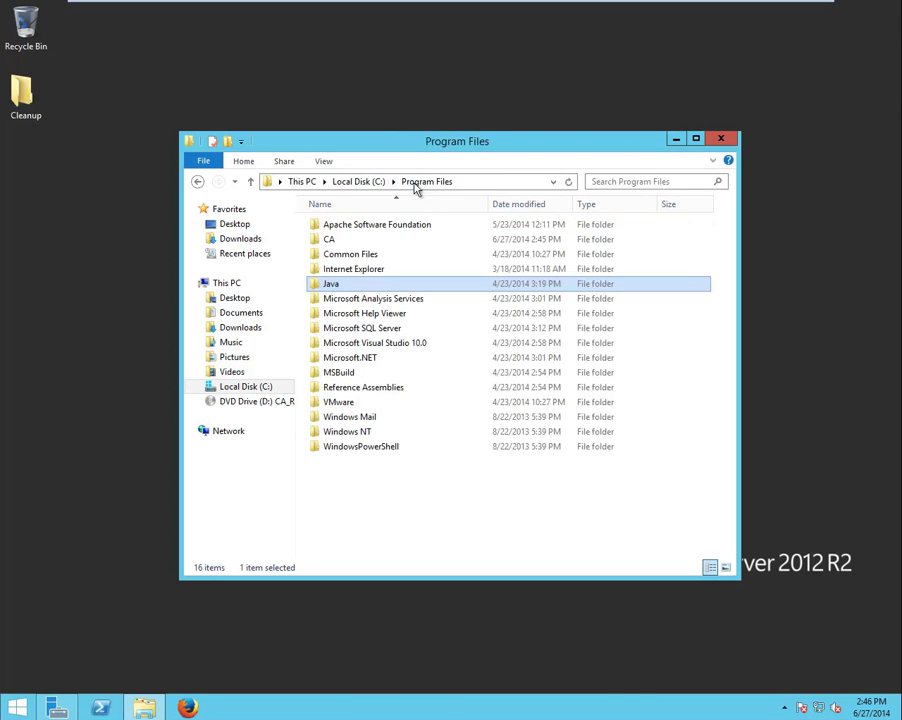
double_click(389, 228)
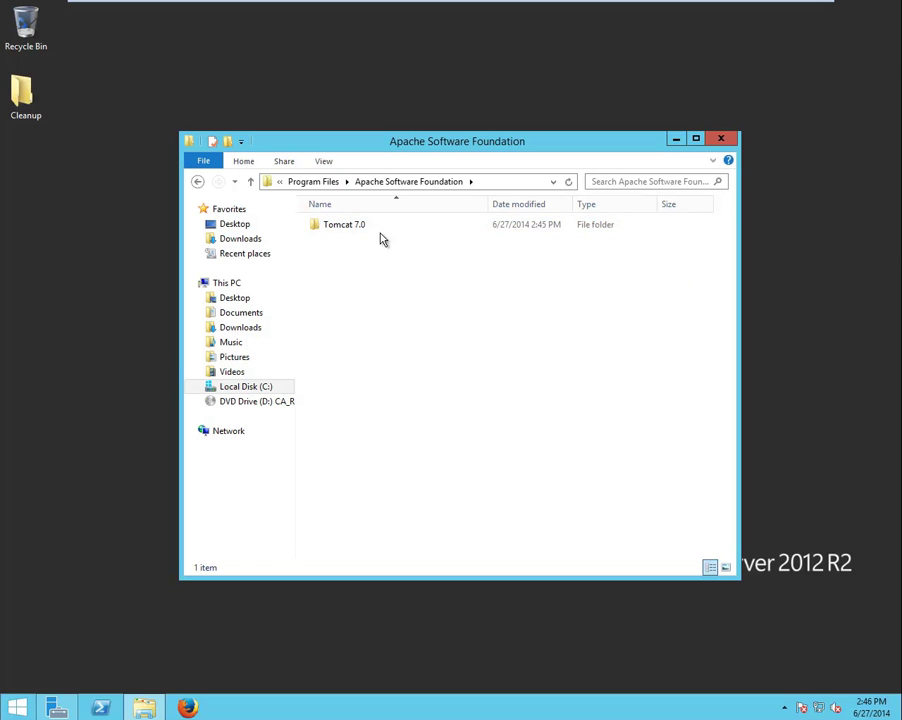
left_click(15, 711)
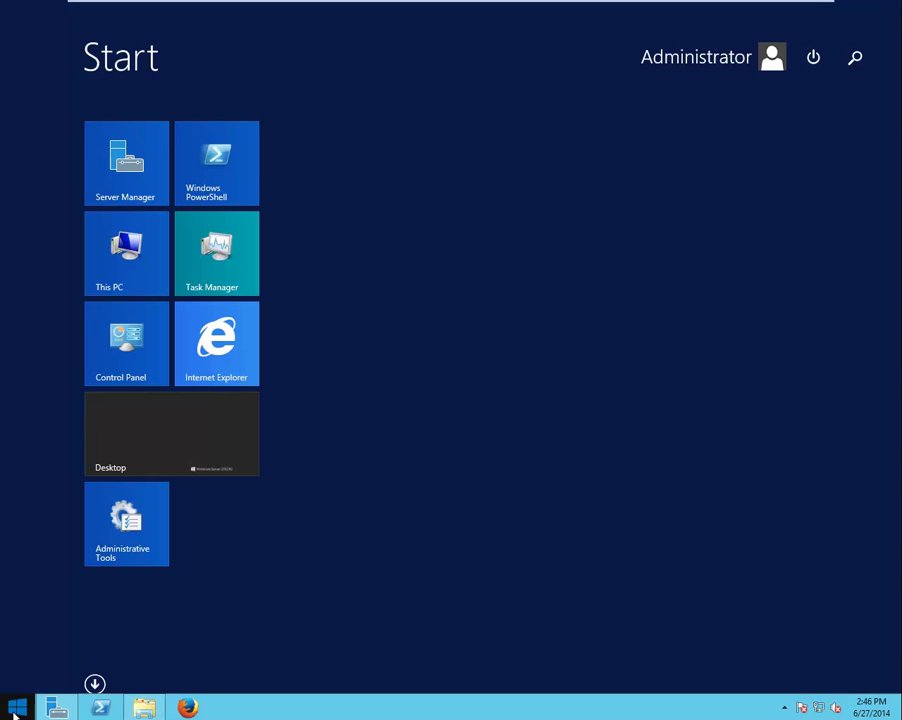
Step: Verify JAVA_HOME is C:\Program Files\Java\jdk1.7.0_51, then close the system settings windows unchanged
right_click(133, 262)
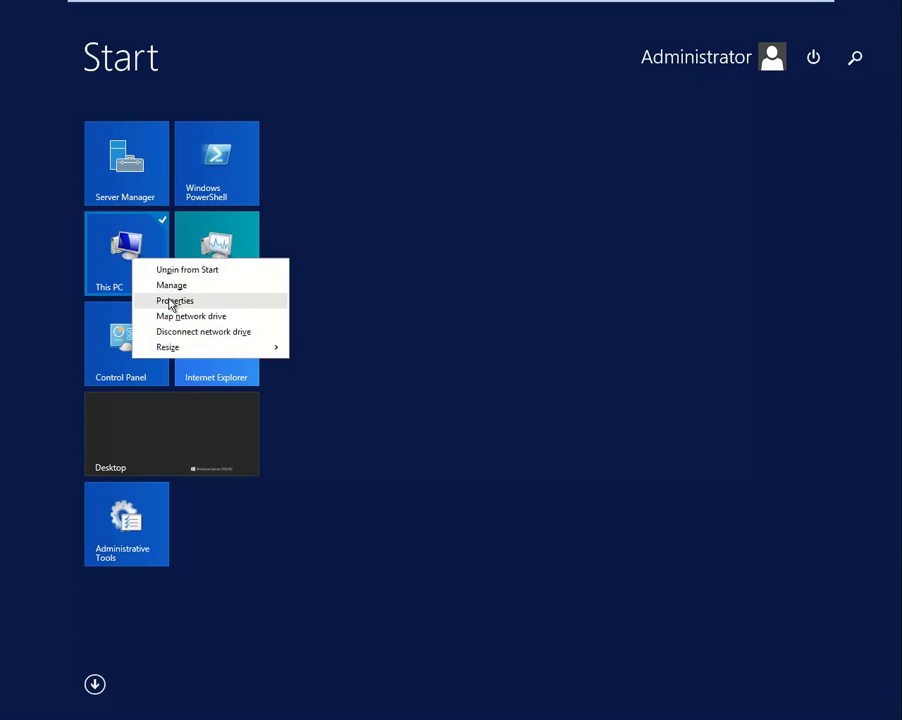
left_click(173, 301)
left_click(240, 256)
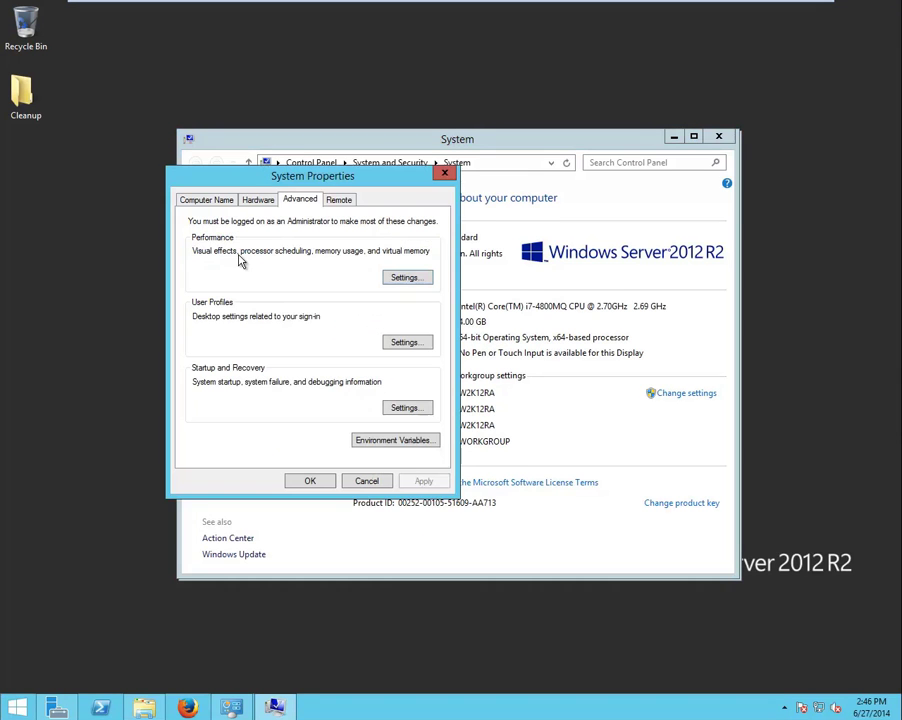
left_click(376, 441)
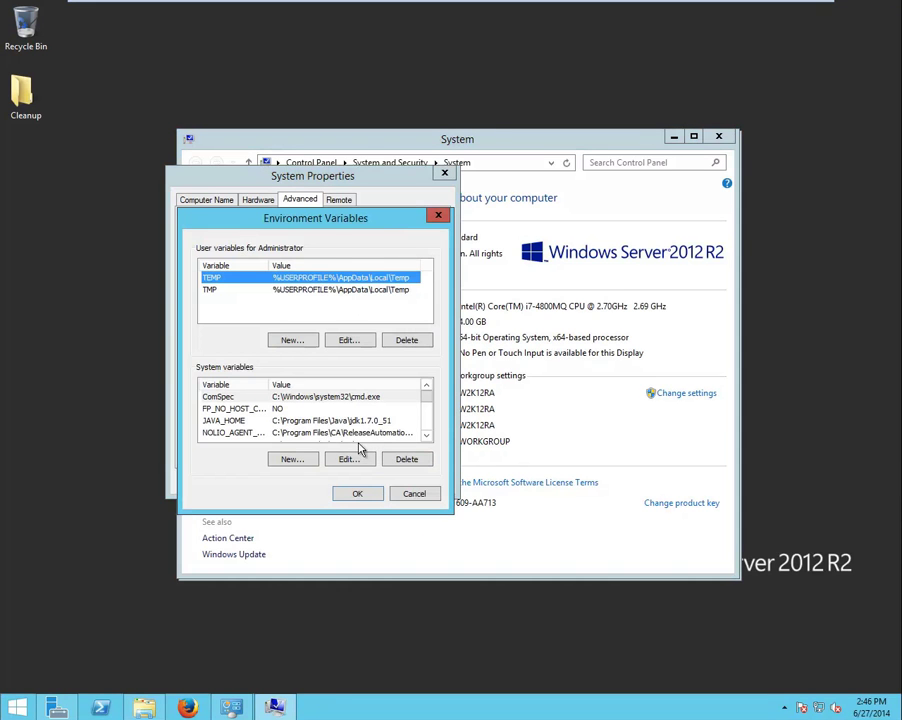
left_click(240, 422)
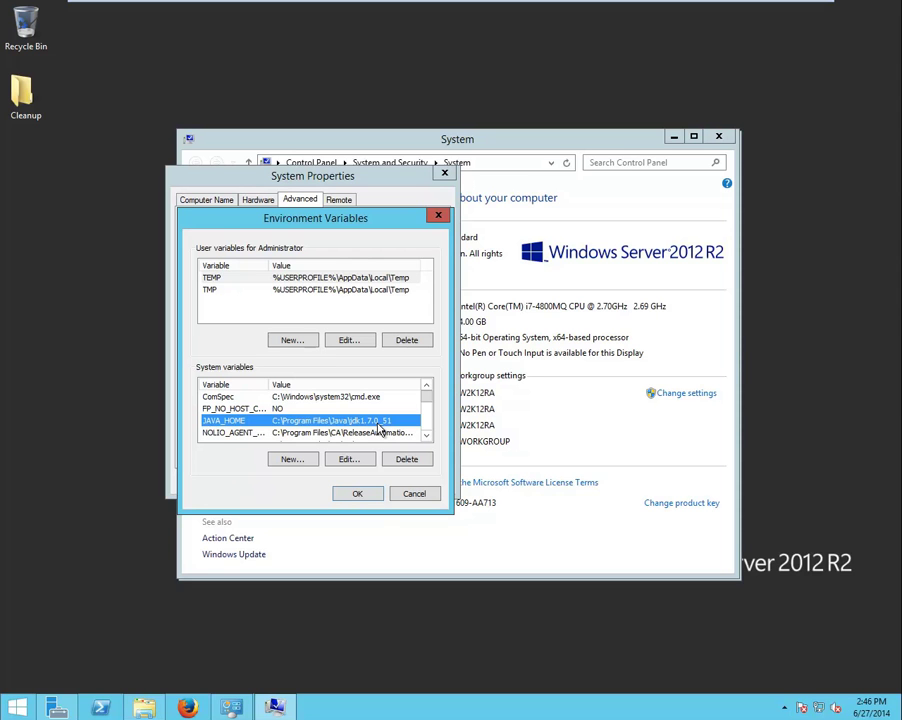
left_click(402, 496)
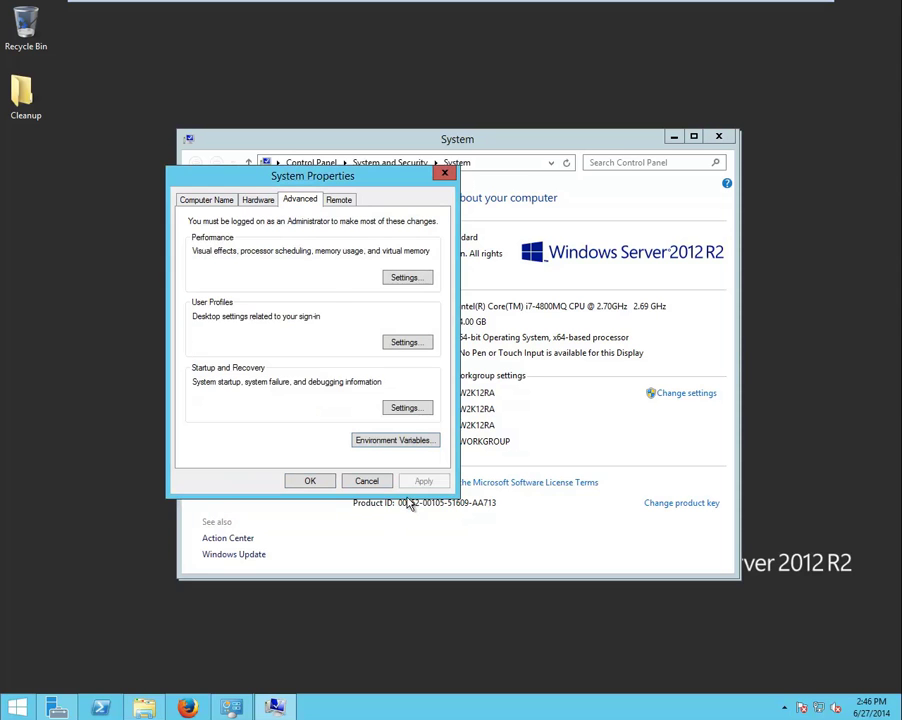
left_click(380, 481)
left_click(718, 136)
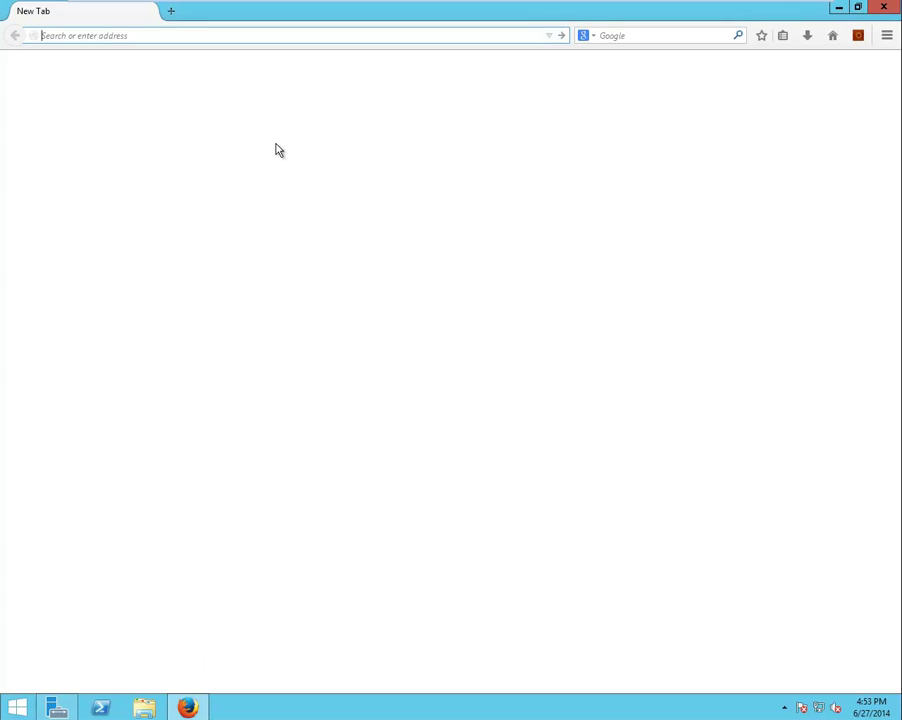
type("http://w2k12ra:8081/")
key("Return")
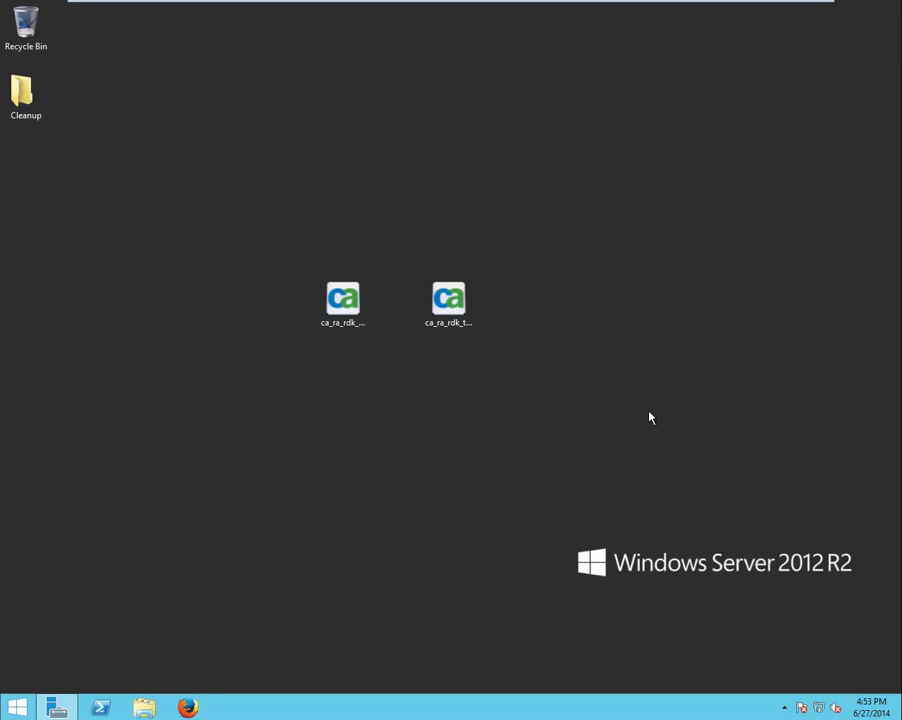
Step: Launch the ca_ra_rdk installer and get past its welcome page
left_click(347, 304)
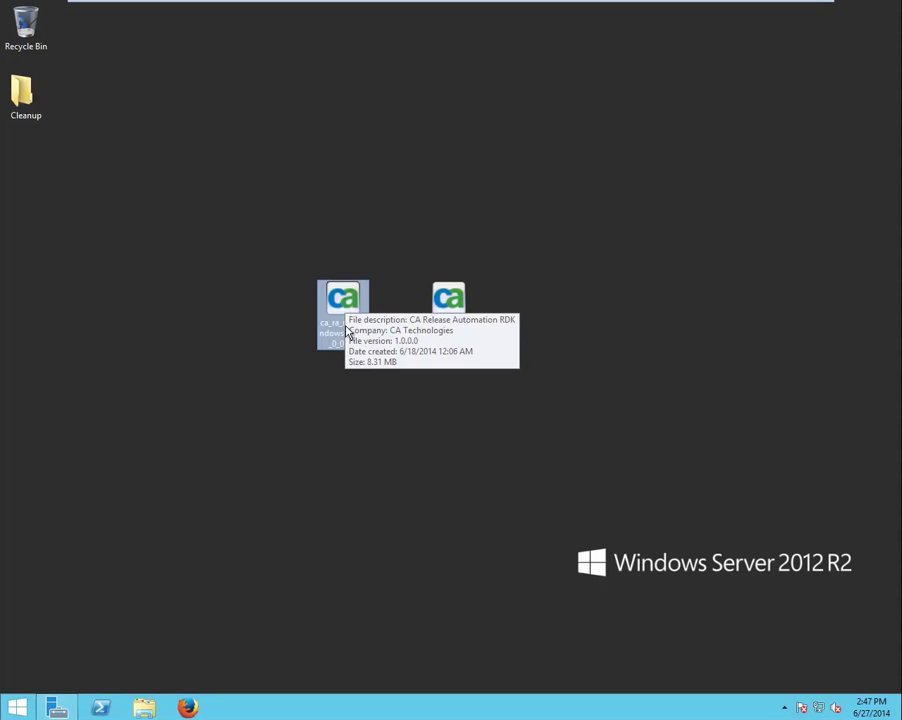
left_click(456, 304)
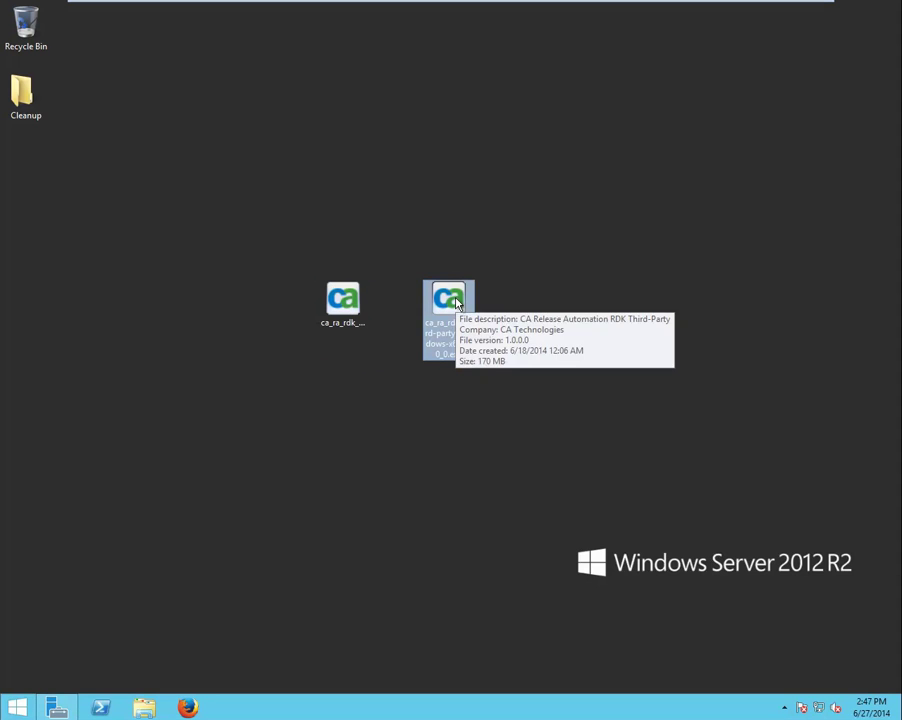
double_click(344, 305)
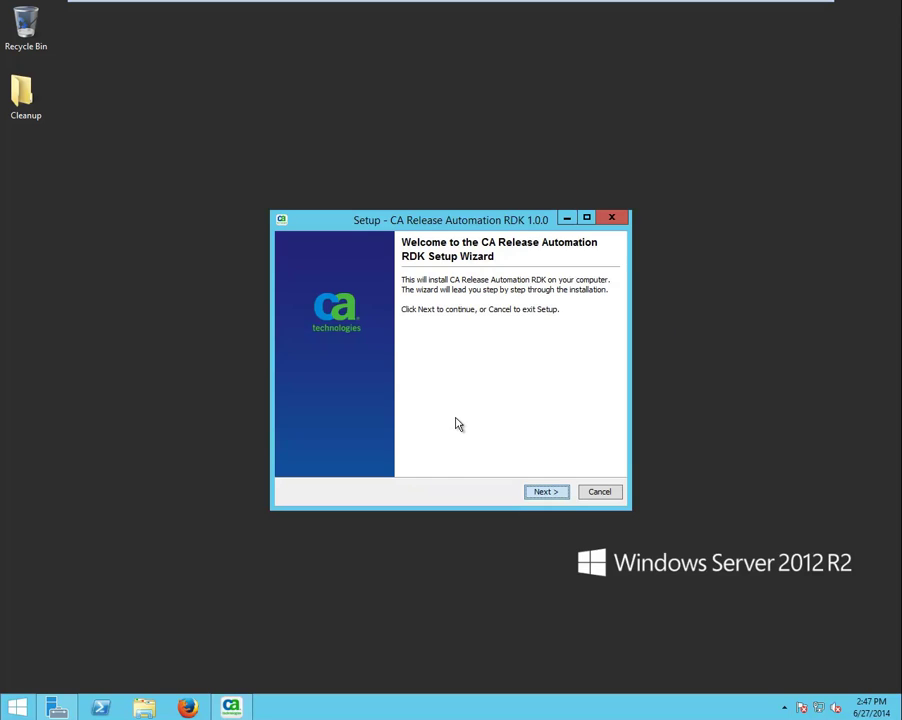
left_click(546, 492)
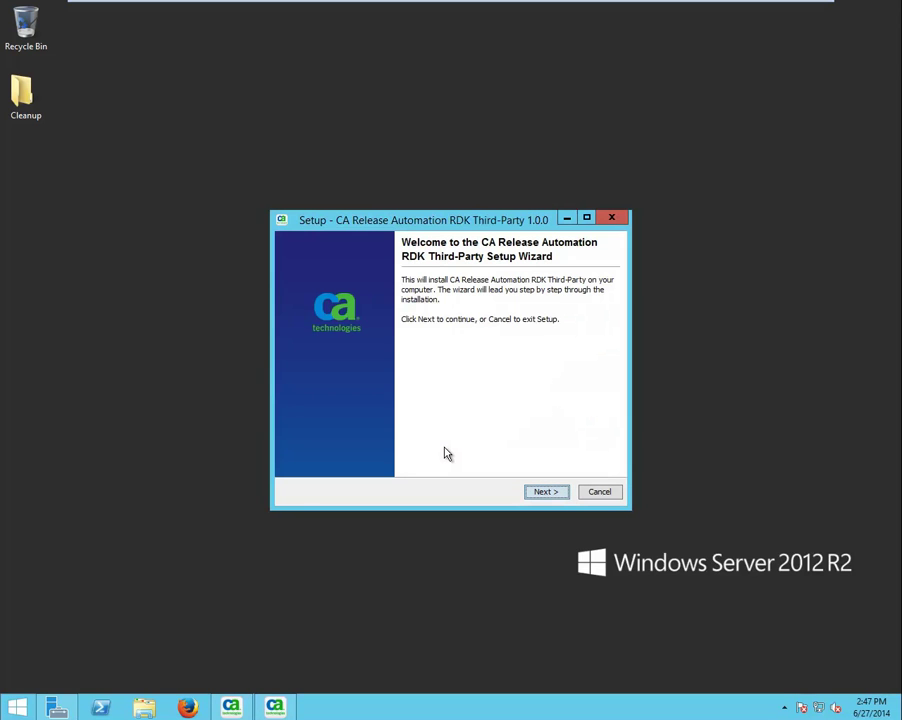
Step: Install RDK Third-Party 1.0.0 with the license accepted and default destination and Start menu folders
left_click(540, 493)
left_click_drag(601, 340, 601, 402)
left_click(372, 437)
left_click(546, 492)
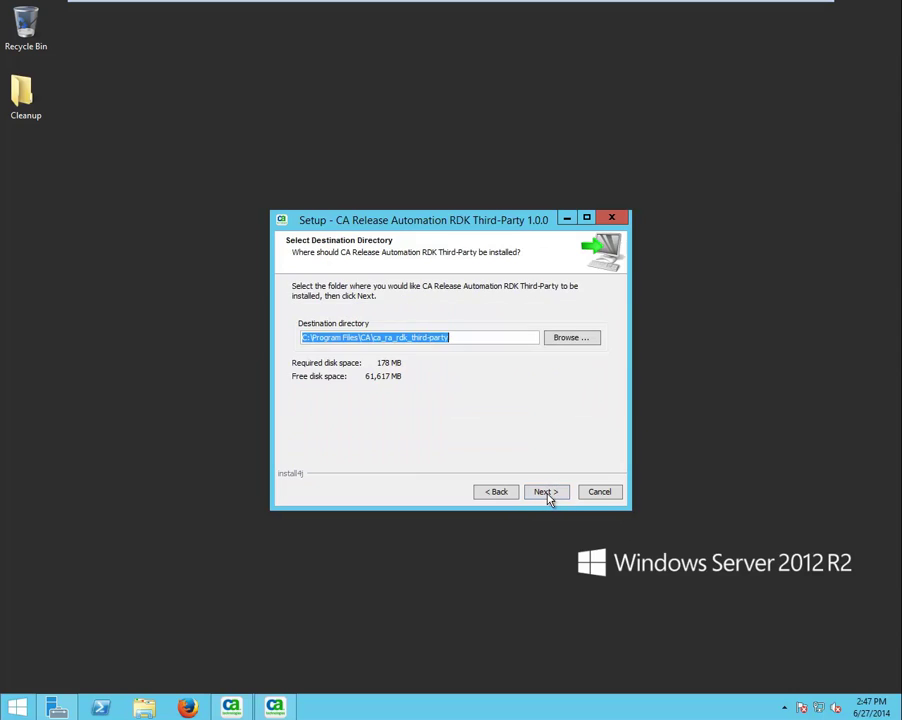
left_click(546, 493)
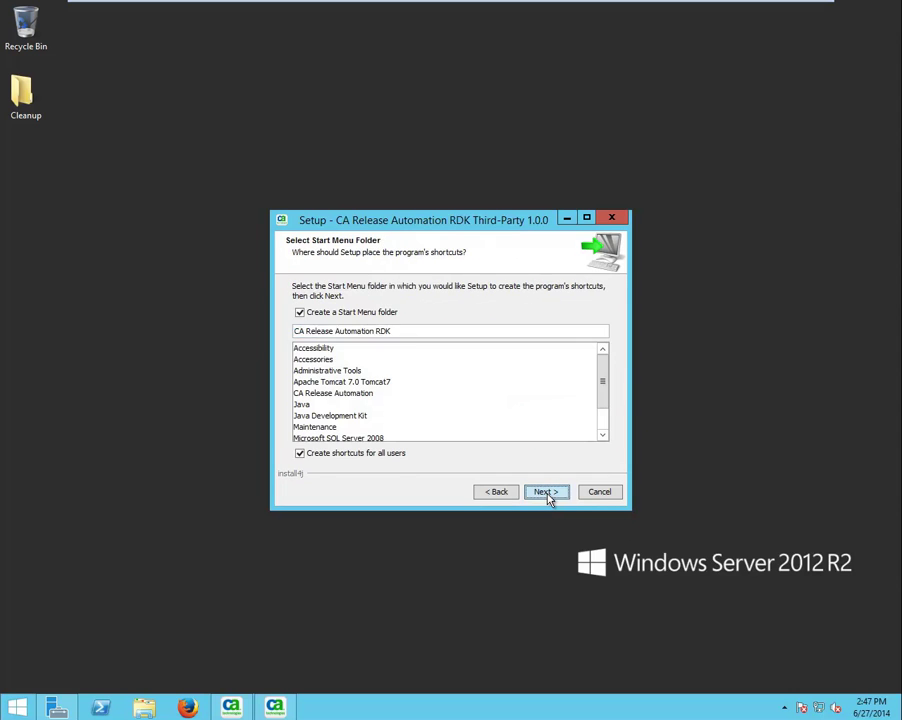
left_click(546, 493)
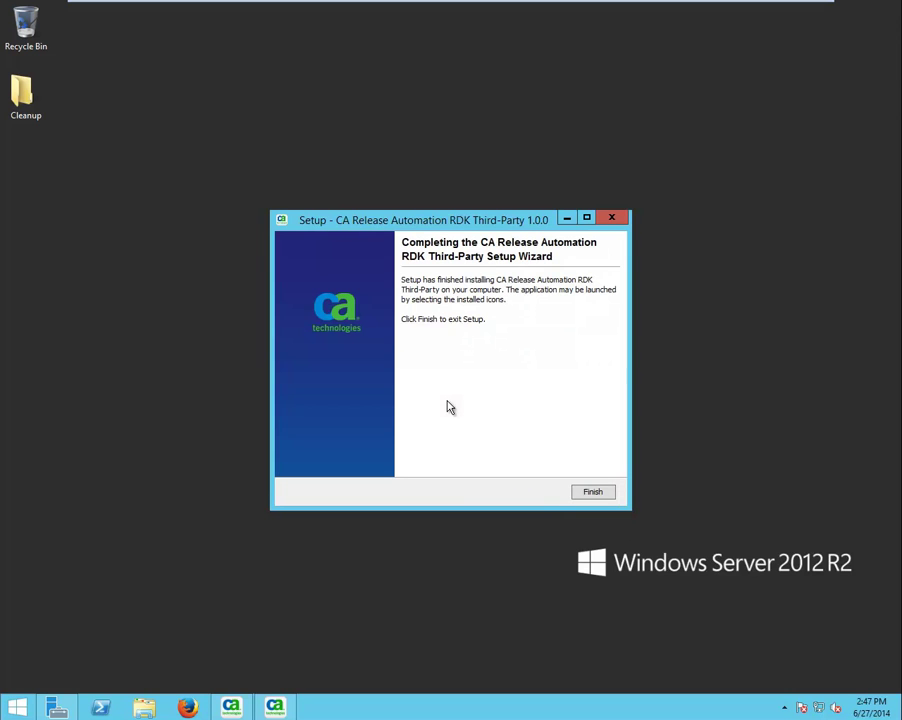
left_click(603, 493)
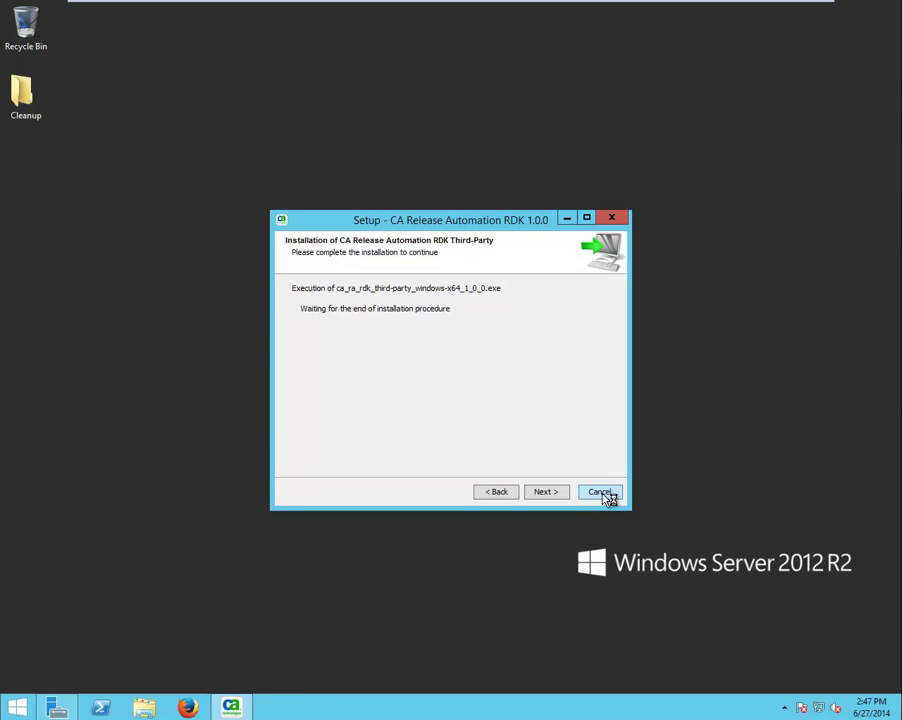
Step: Set the Tomcat directory to C:\Program Files\Apache Software Foundation\Tomcat 7.0, keeping HTTP port 8081
left_click(545, 493)
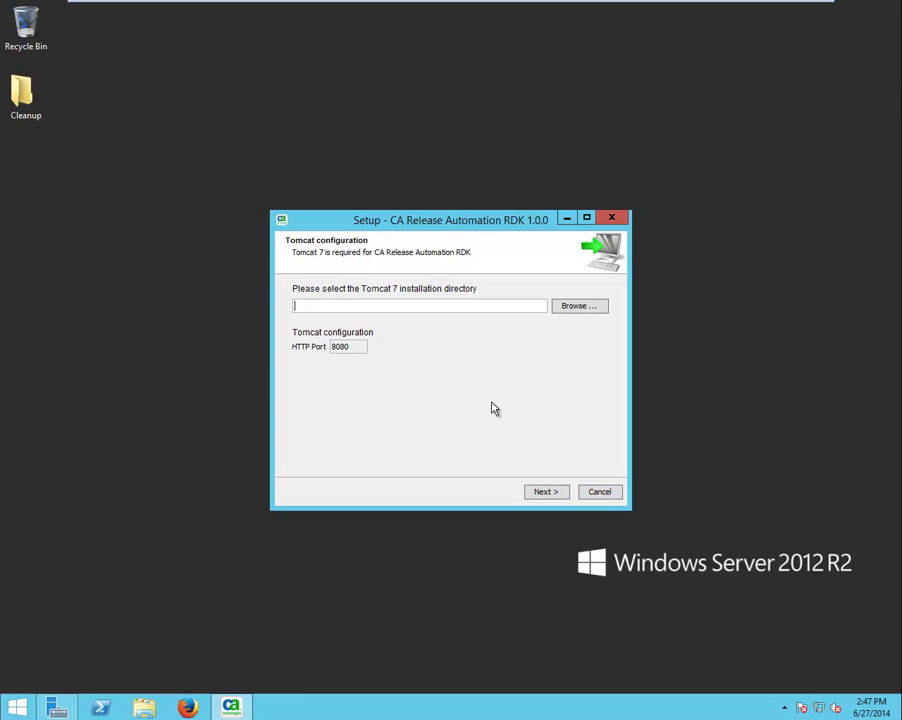
left_click(583, 307)
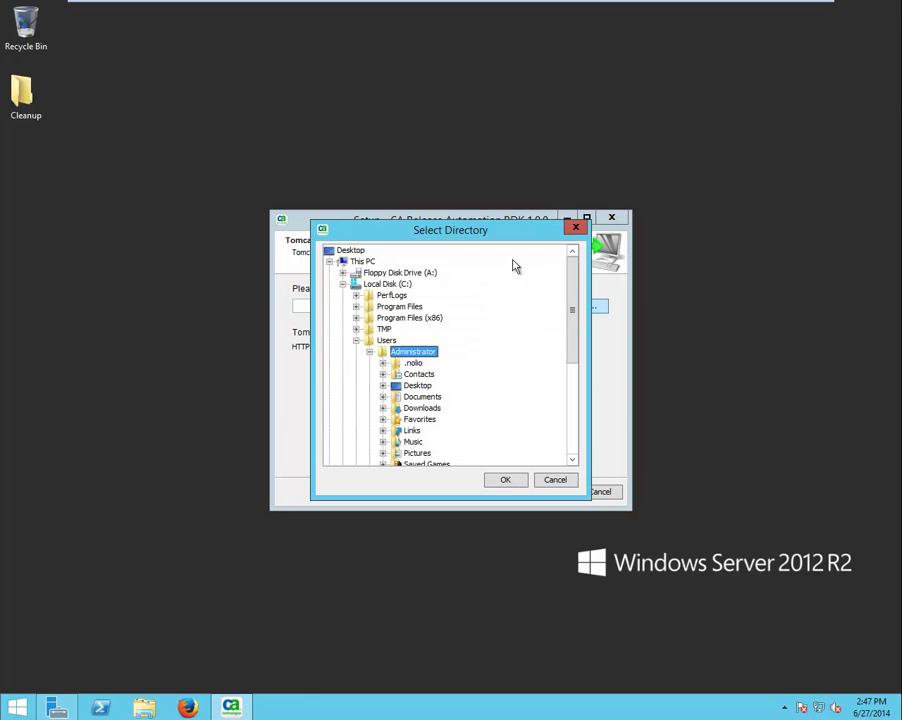
double_click(420, 305)
double_click(433, 292)
left_click(430, 302)
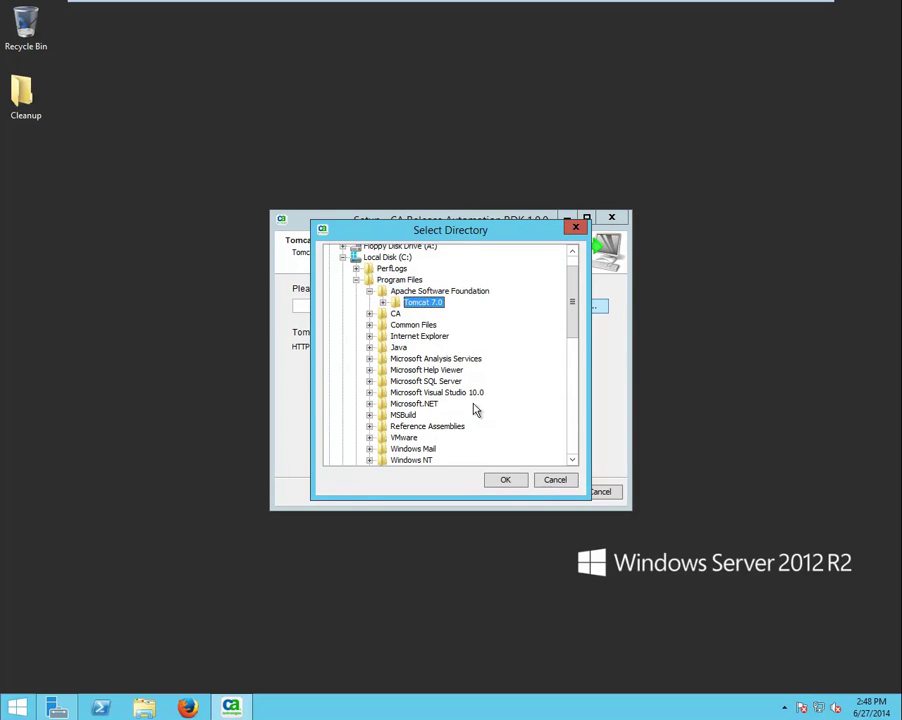
left_click(504, 481)
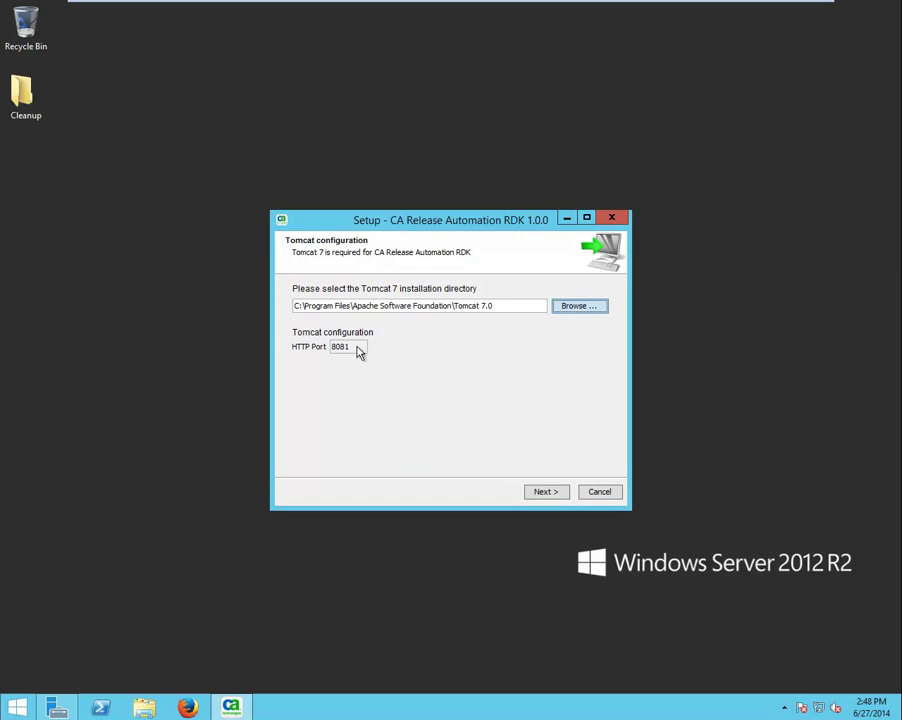
left_click(546, 494)
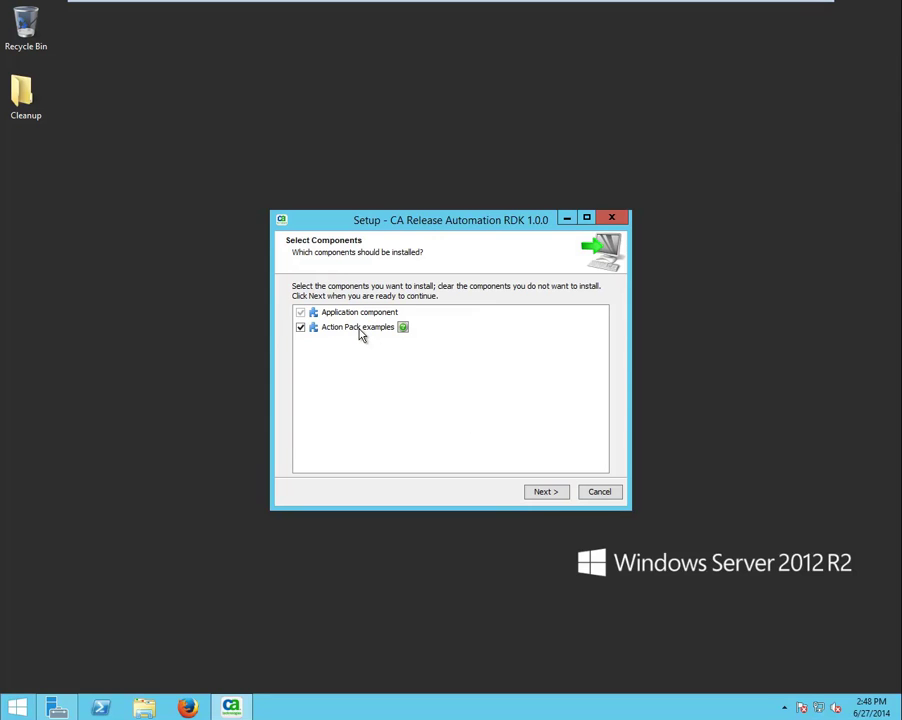
Step: Install the RDK with both default components, default Start menu folder and application settings
left_click(556, 494)
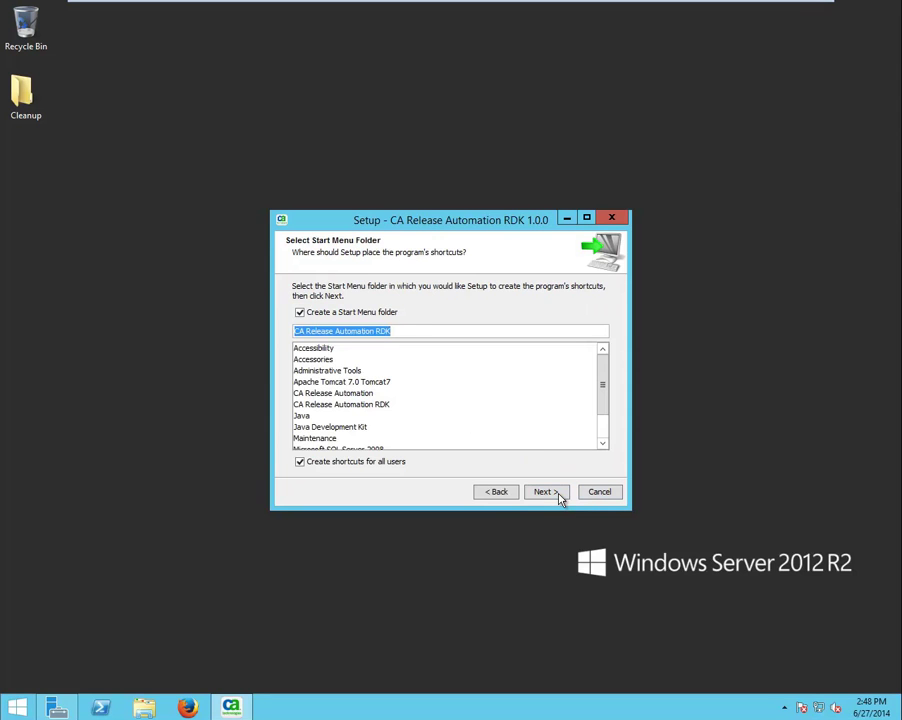
left_click(557, 496)
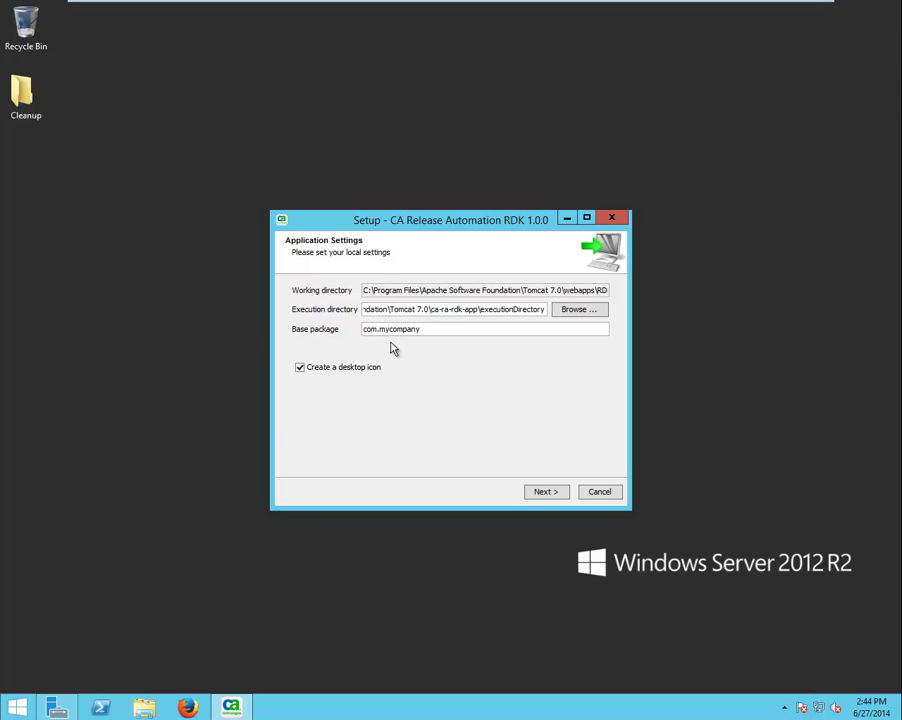
left_click(545, 493)
left_click(596, 492)
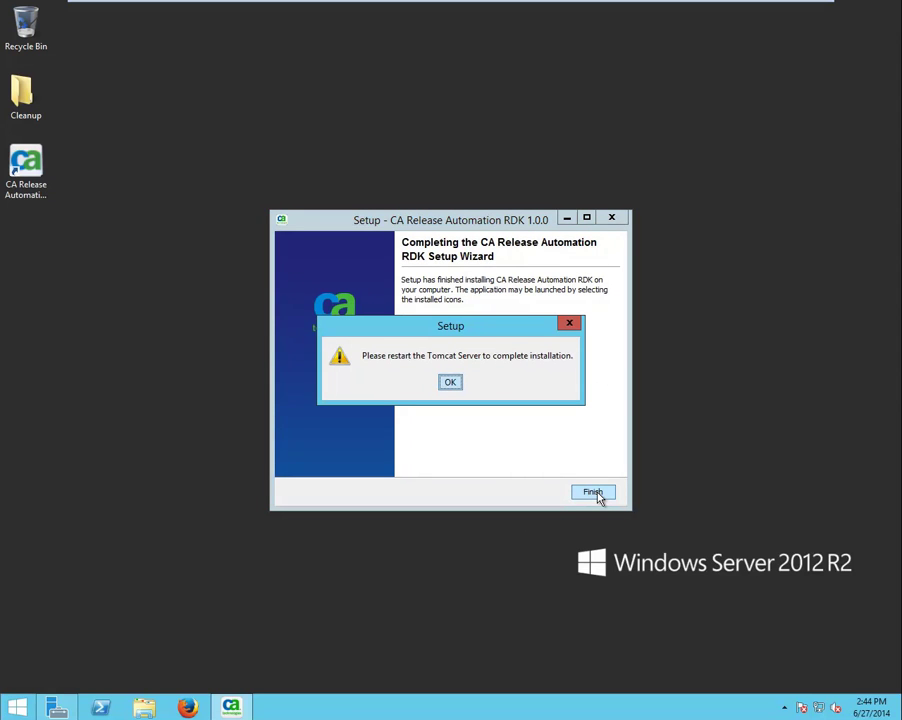
Step: Acknowledge the 'Please restart the Tomcat Server' message
left_click(451, 386)
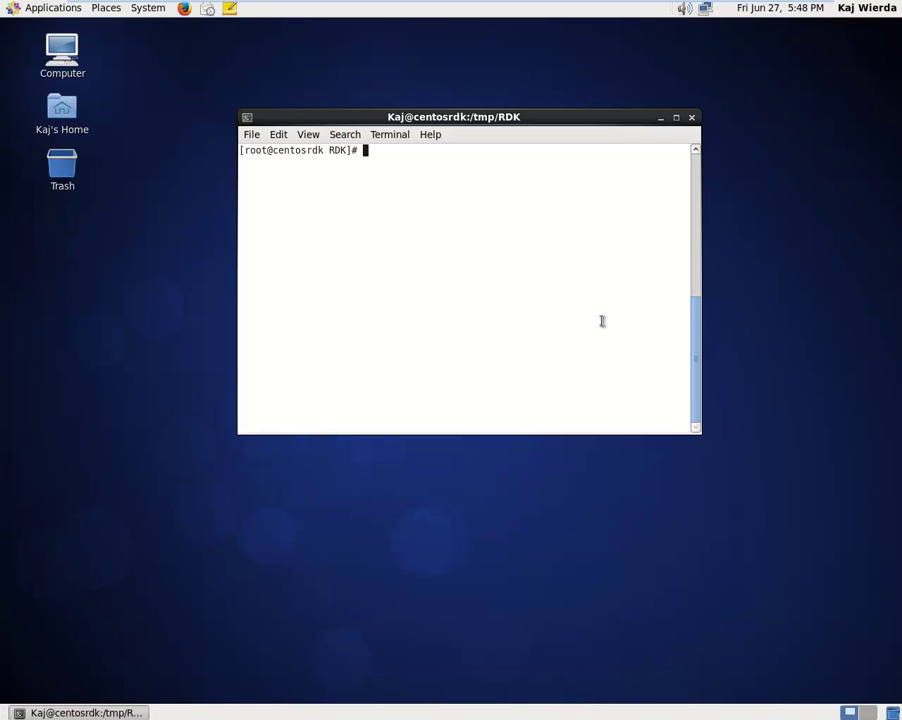
Step: Run echo $JAVA_HOME to confirm /usr/java/jdk1.7.0_51, then launch Firefox
type("echo $JAVA_HOME")
key("Return")
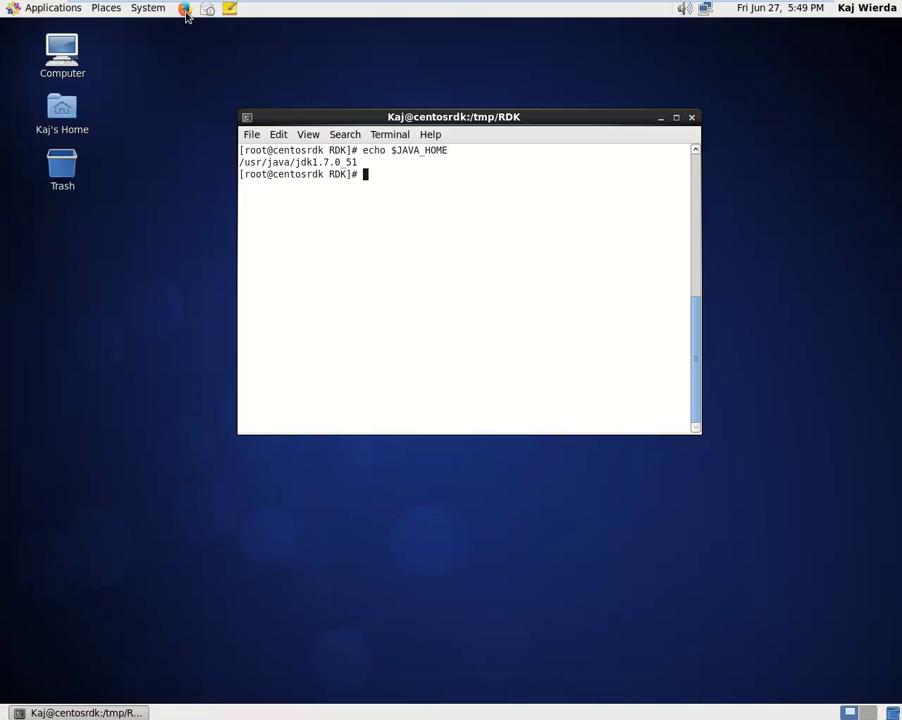
left_click(184, 10)
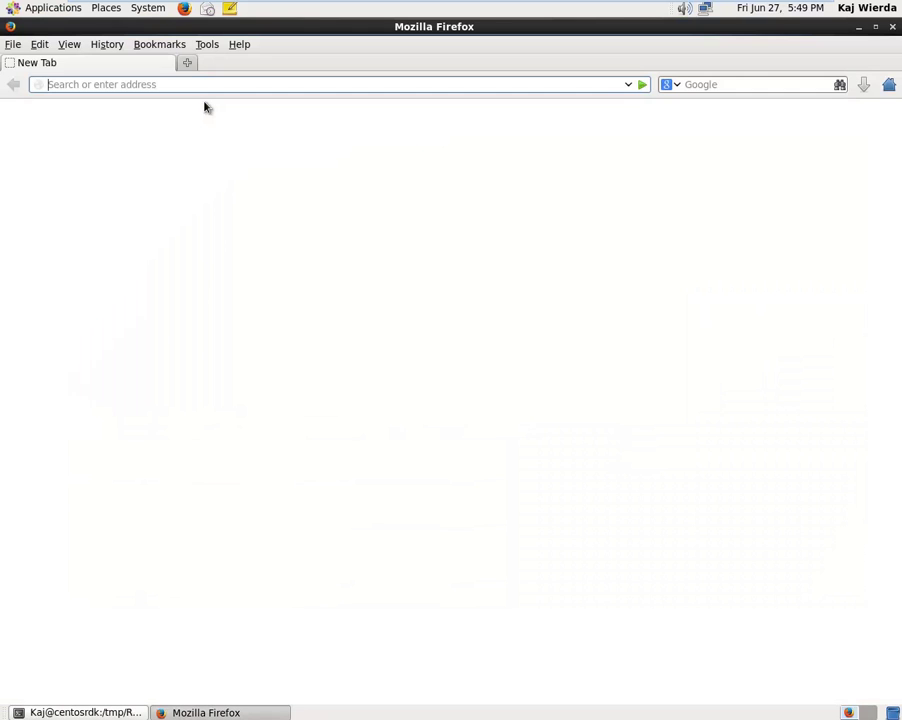
type("http://centosrdk:8081/")
key("Return")
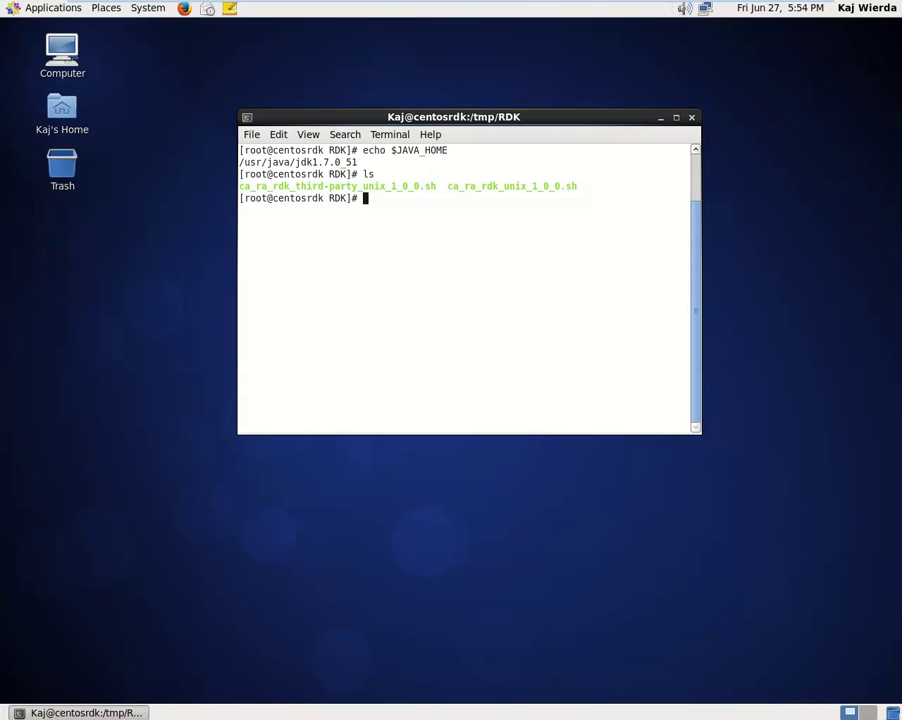
Step: Launch the ca_ra_rdk_unix_1_0_0.sh RDK installer from the CentOS terminal
type("./ca")
key("Tab")
type("un")
key("Tab")
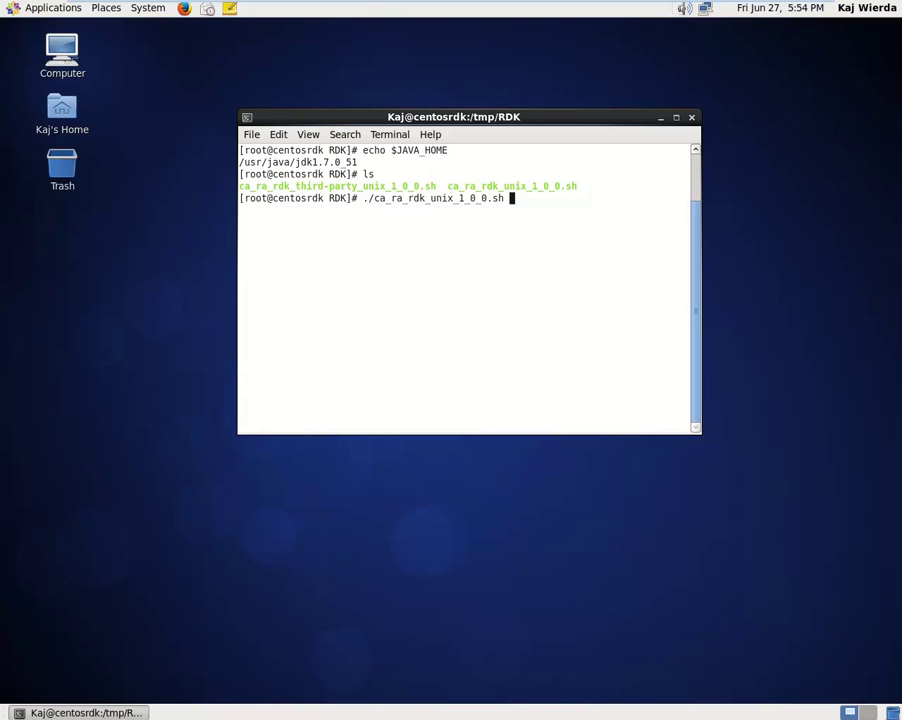
key("Return")
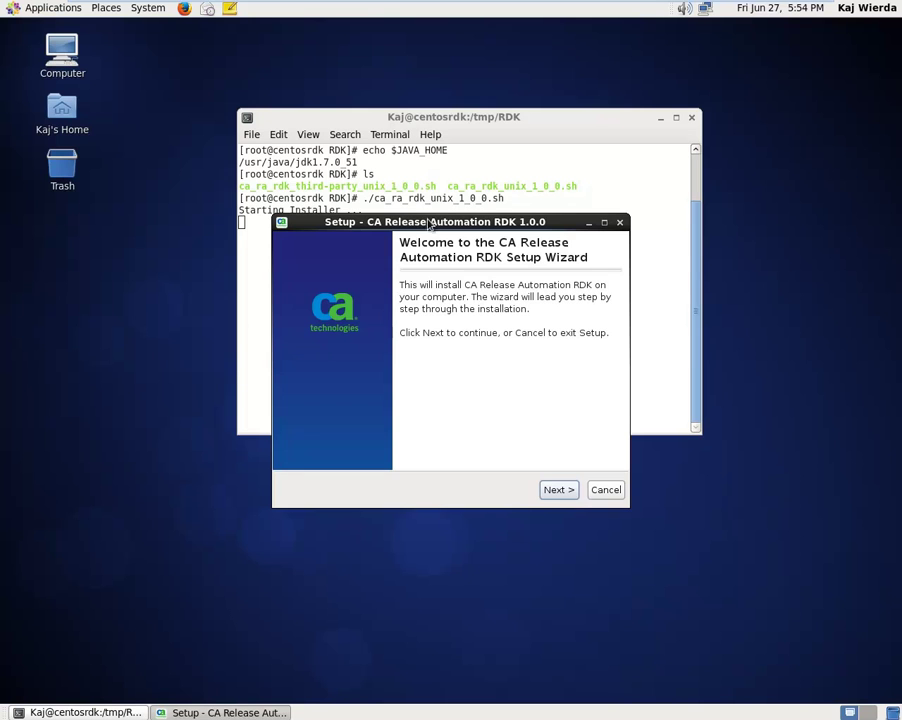
Step: Choose /usr/java/jdk1.7.0_51 as the JDK to bring up the Third-Party setup
left_click(568, 489)
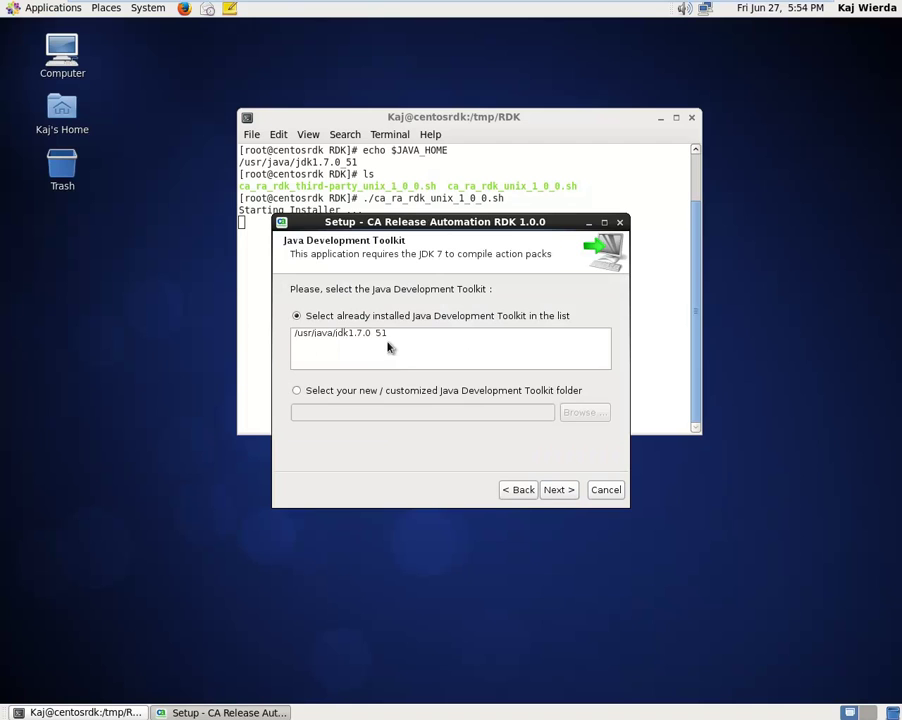
left_click(360, 337)
left_click(556, 490)
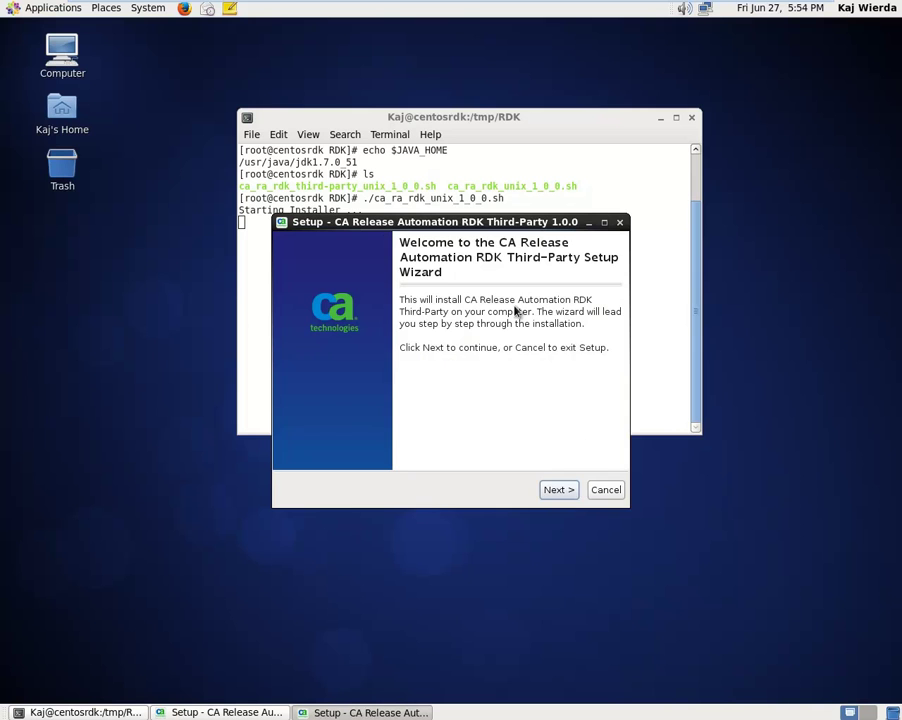
Step: Accept the Third-Party license agreement
left_click(568, 490)
left_click_drag(608, 332, 617, 410)
left_click(401, 428)
left_click(553, 494)
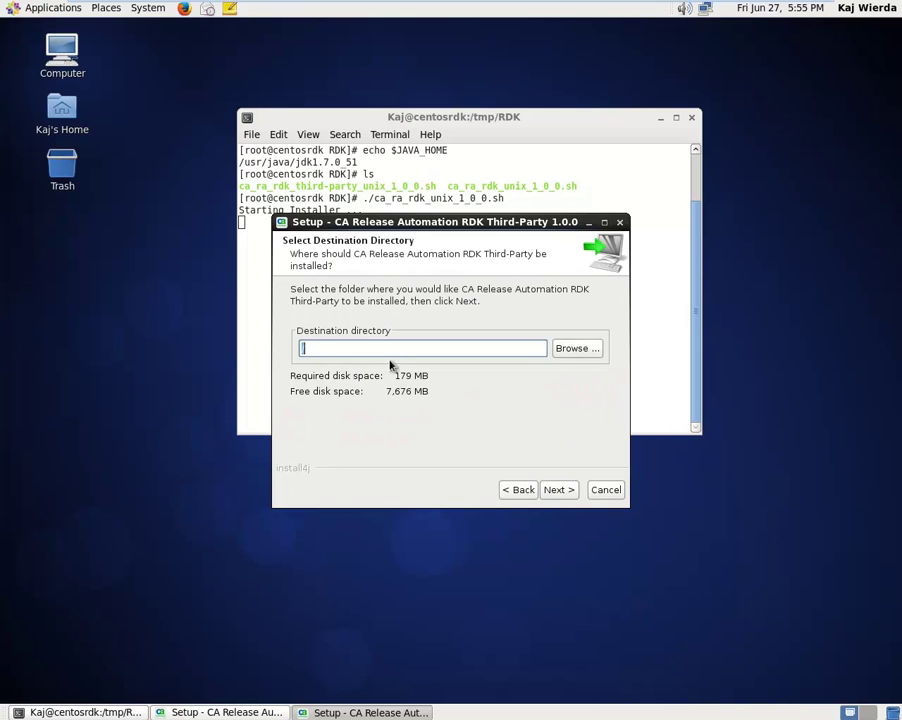
Step: Install the third-party components to /opt/RDK with symlinks in /usr/local/bin
type("/opt/RDK")
left_click(560, 490)
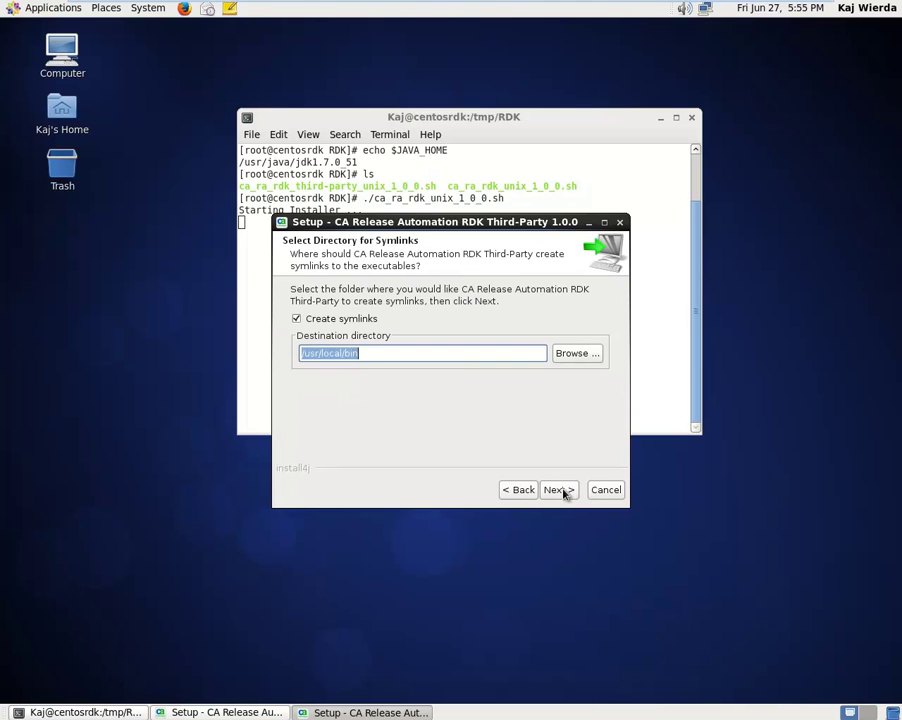
left_click(556, 490)
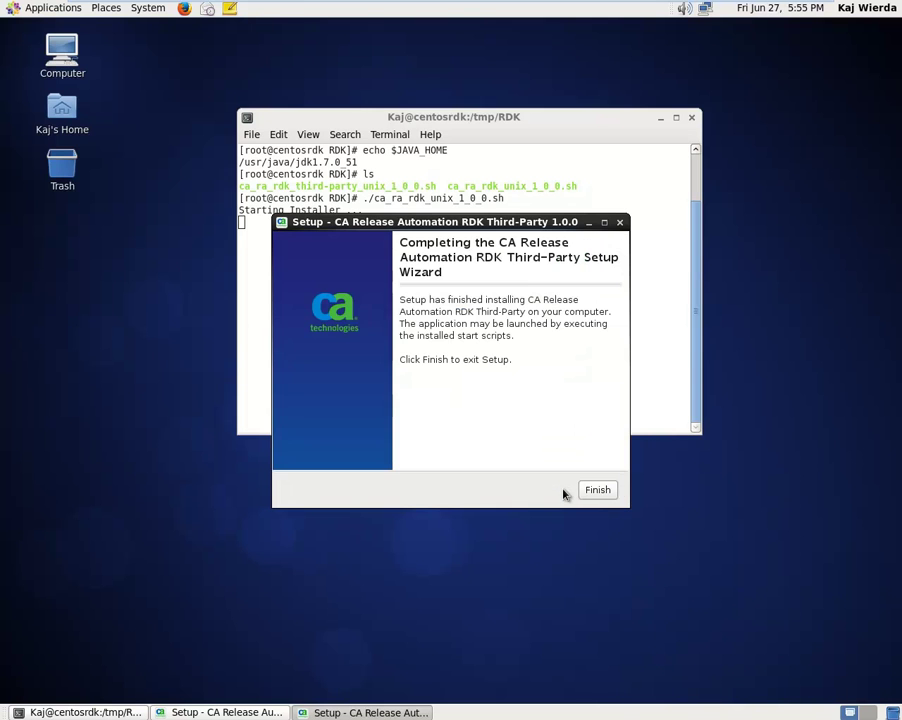
left_click(598, 491)
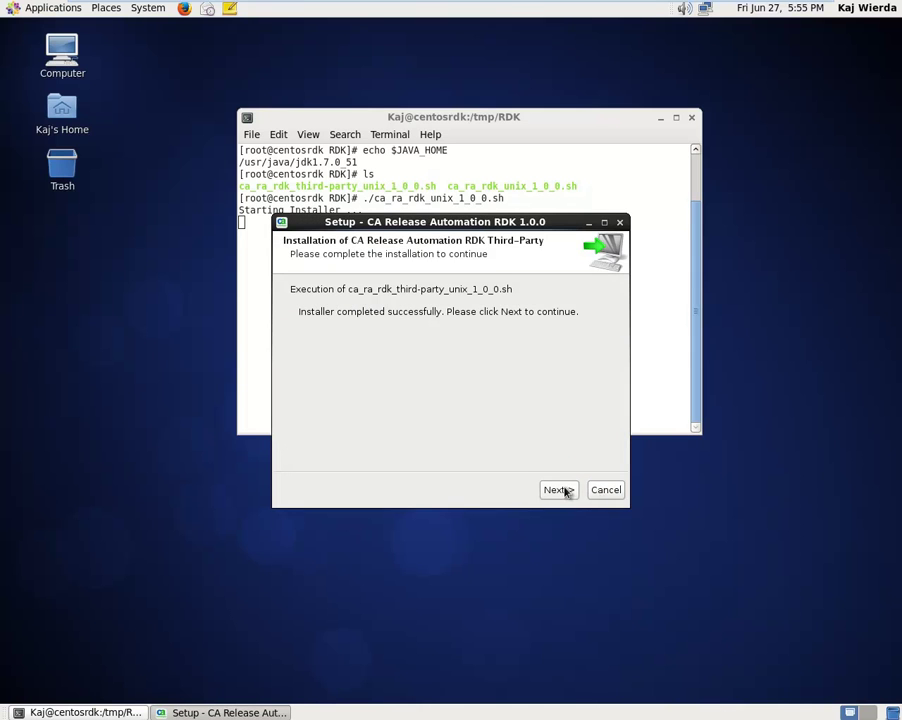
Step: Point Tomcat 7 to /opt/apache-tomcat-7.0.54 on HTTP port 8081
left_click(558, 490)
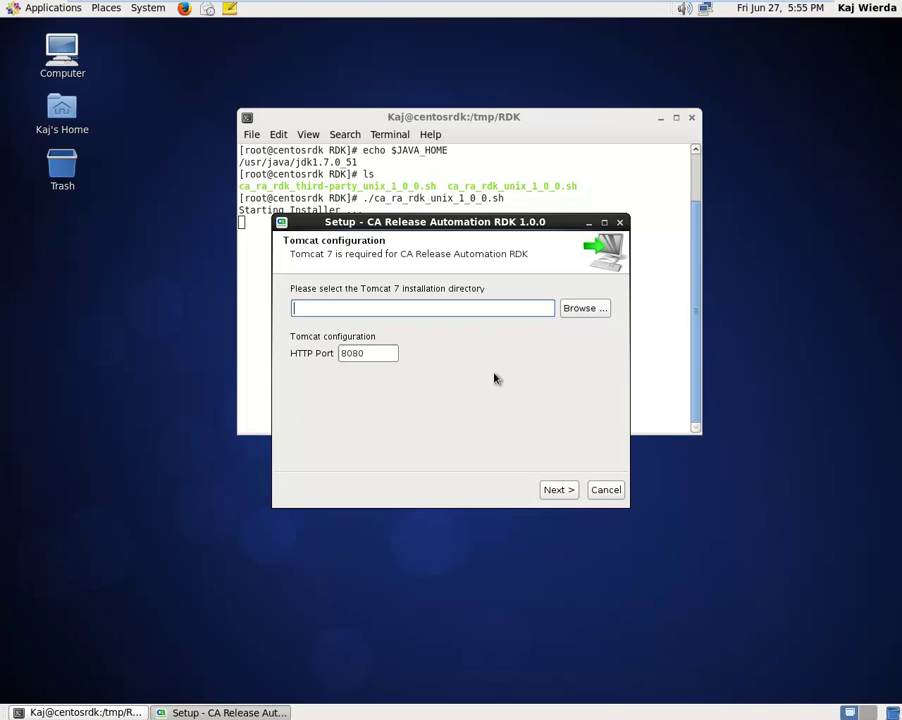
left_click(586, 309)
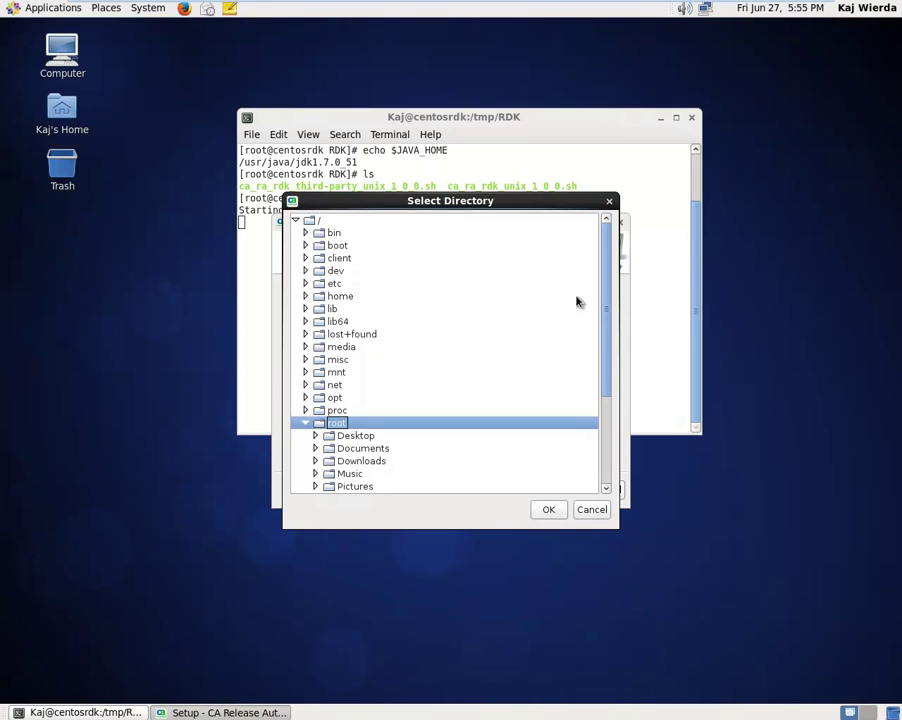
double_click(338, 397)
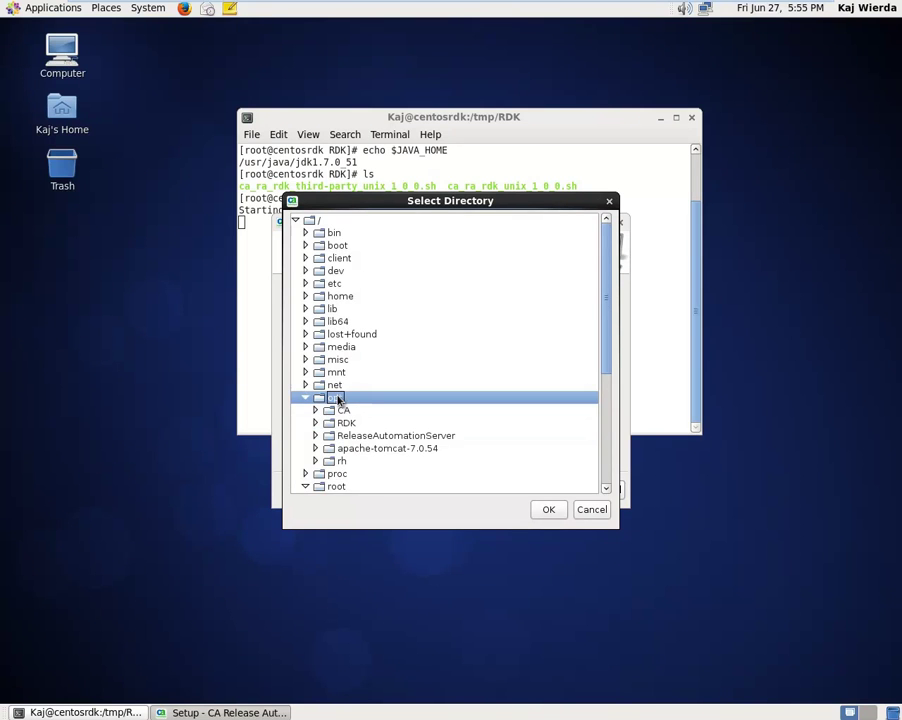
double_click(369, 449)
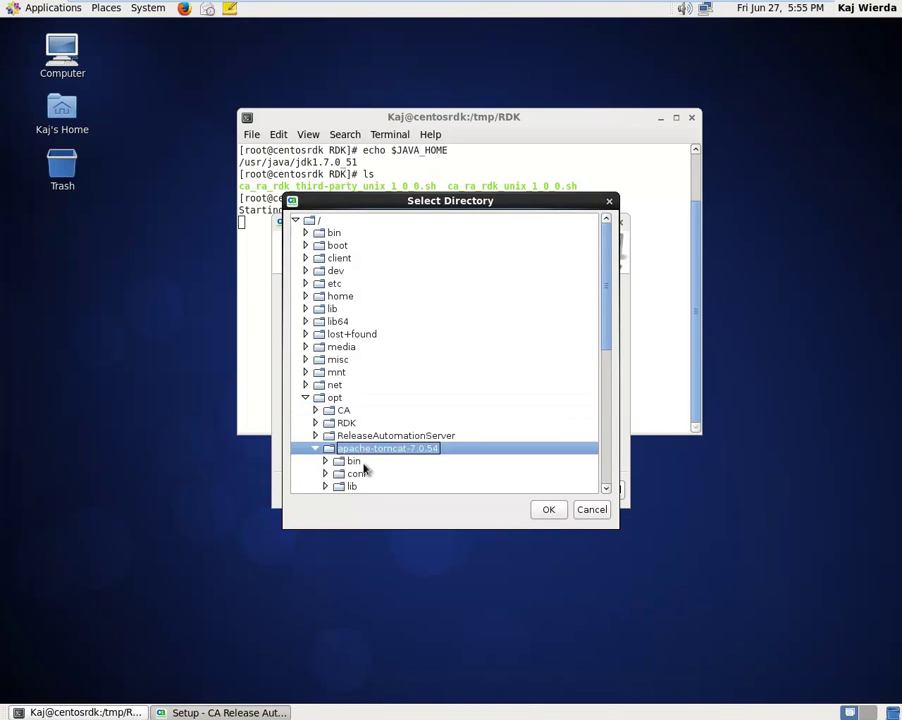
left_click(548, 509)
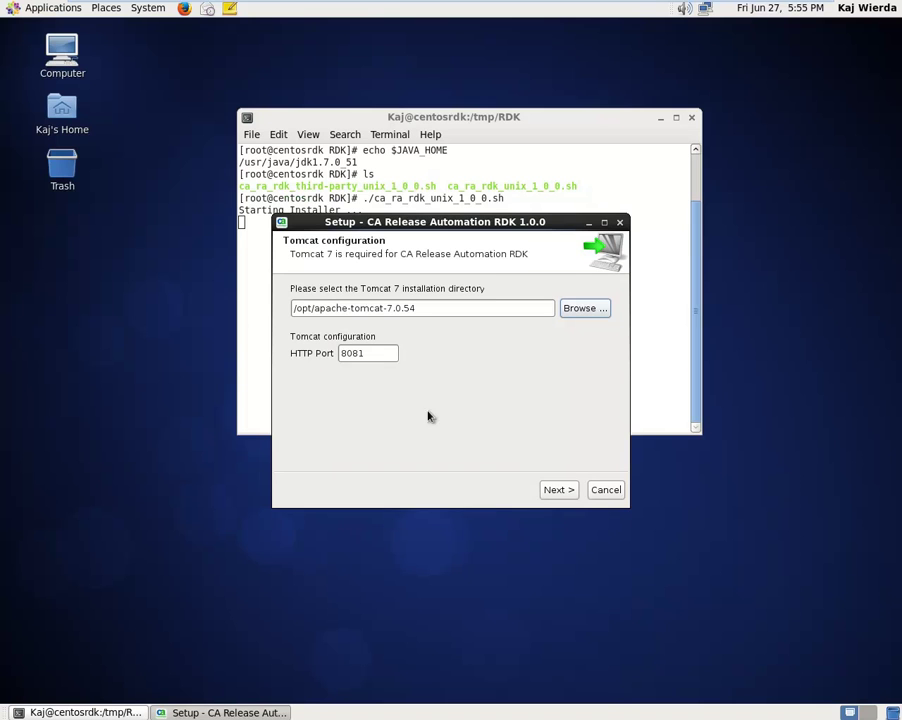
left_click(564, 490)
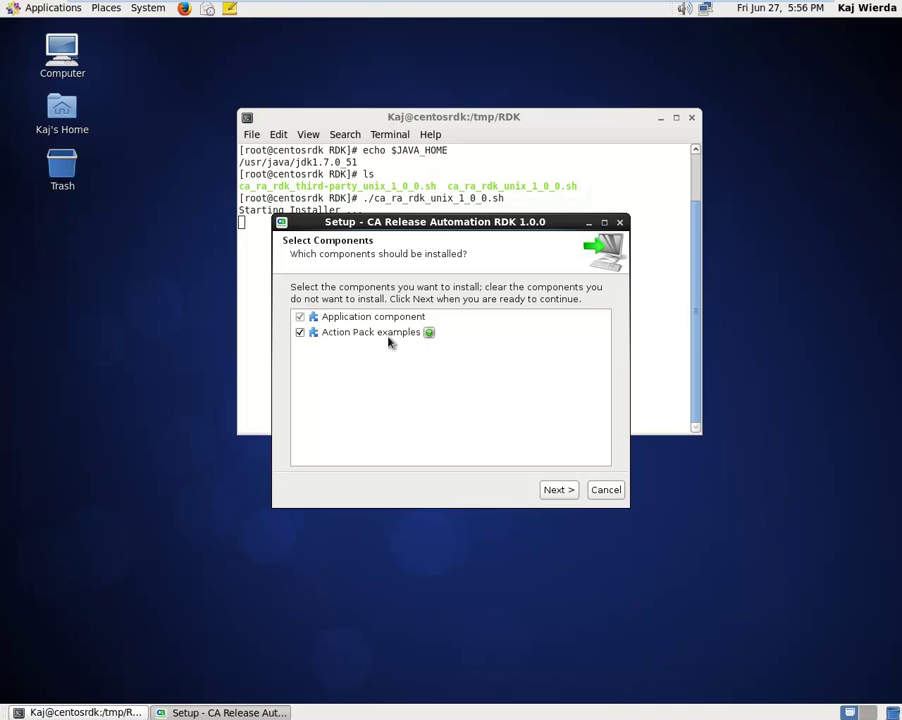
Step: Install both components with the default symlink folder and base package com.mycompany
left_click(550, 490)
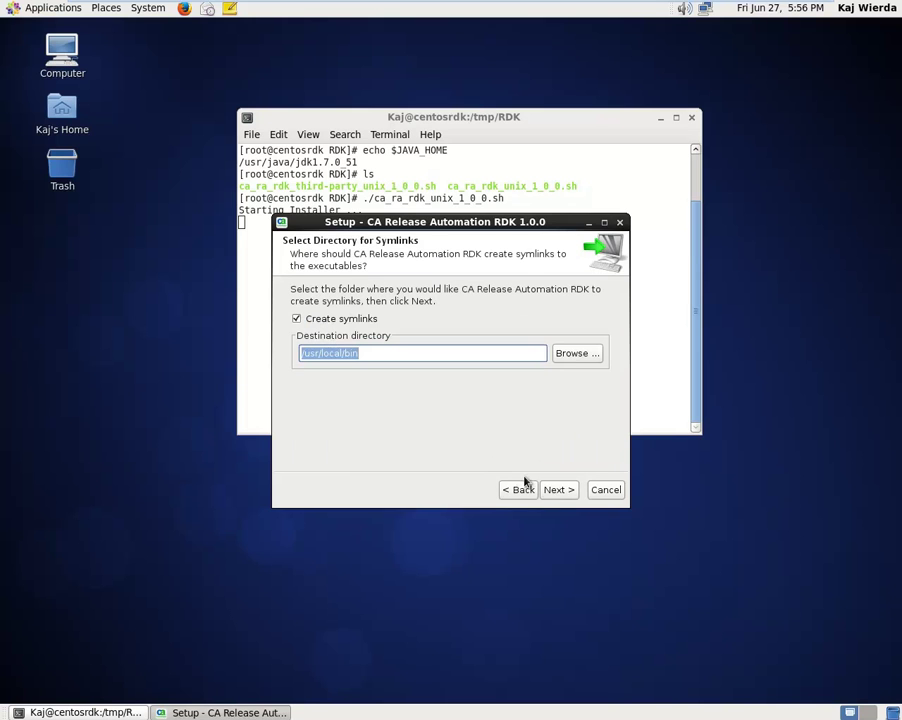
left_click(548, 496)
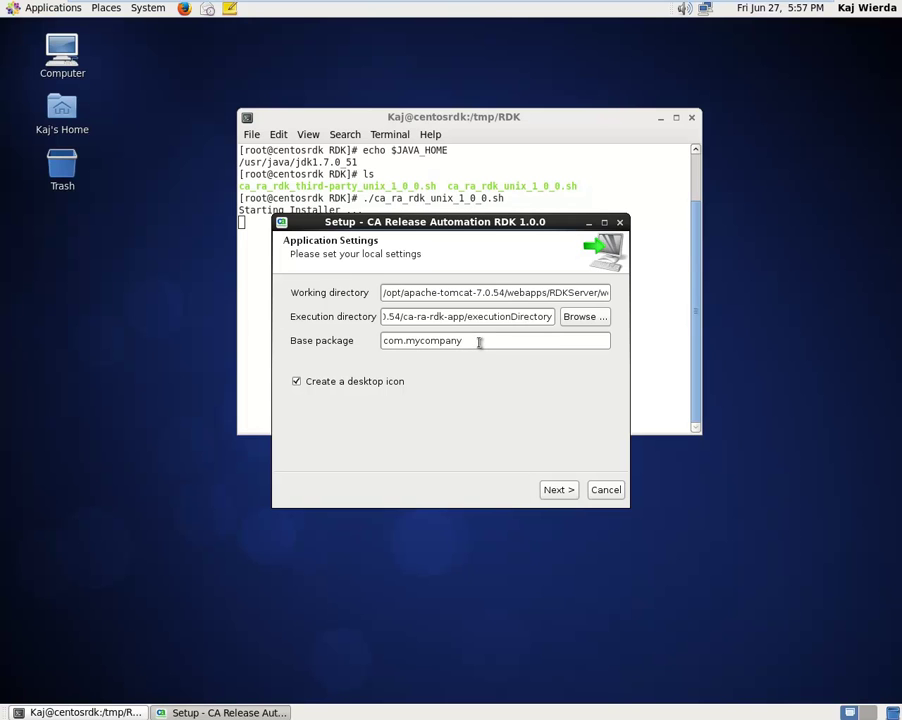
left_click(553, 492)
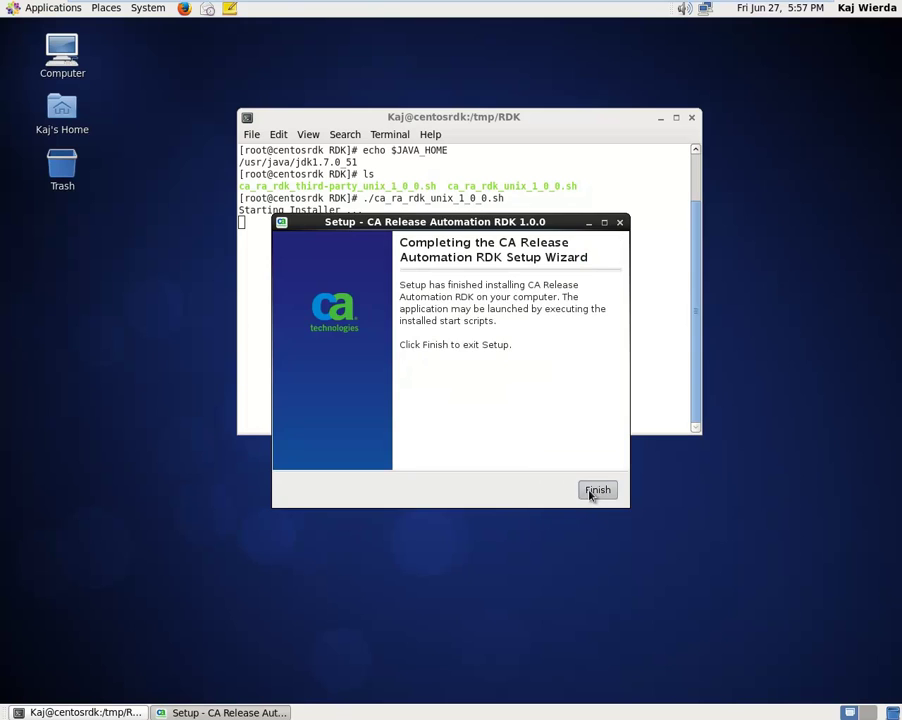
Step: Finish the RDK setup and dismiss the Tomcat restart notice
left_click(595, 490)
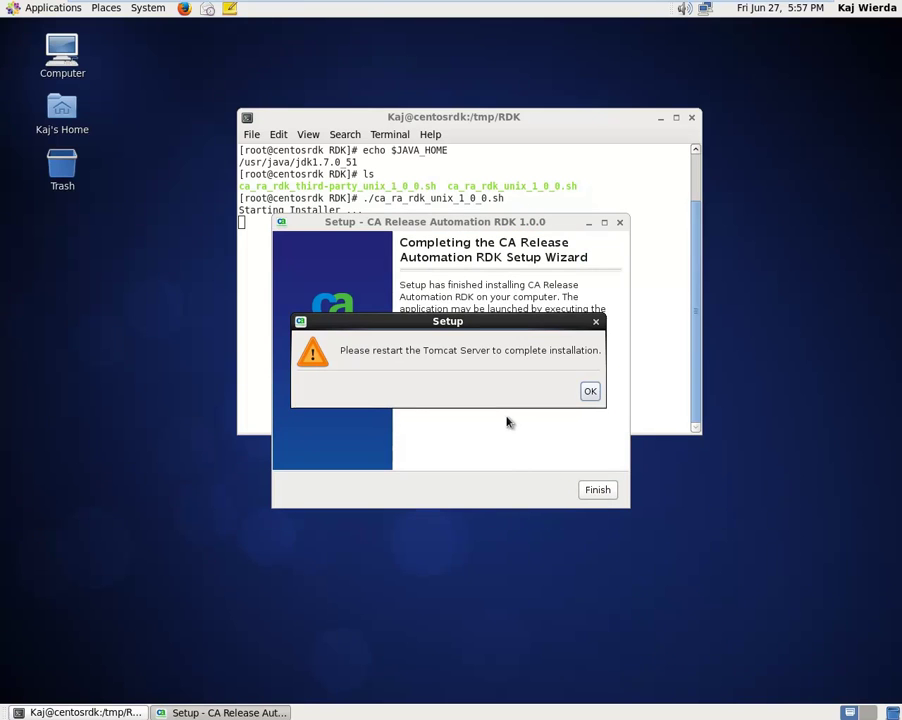
left_click(589, 394)
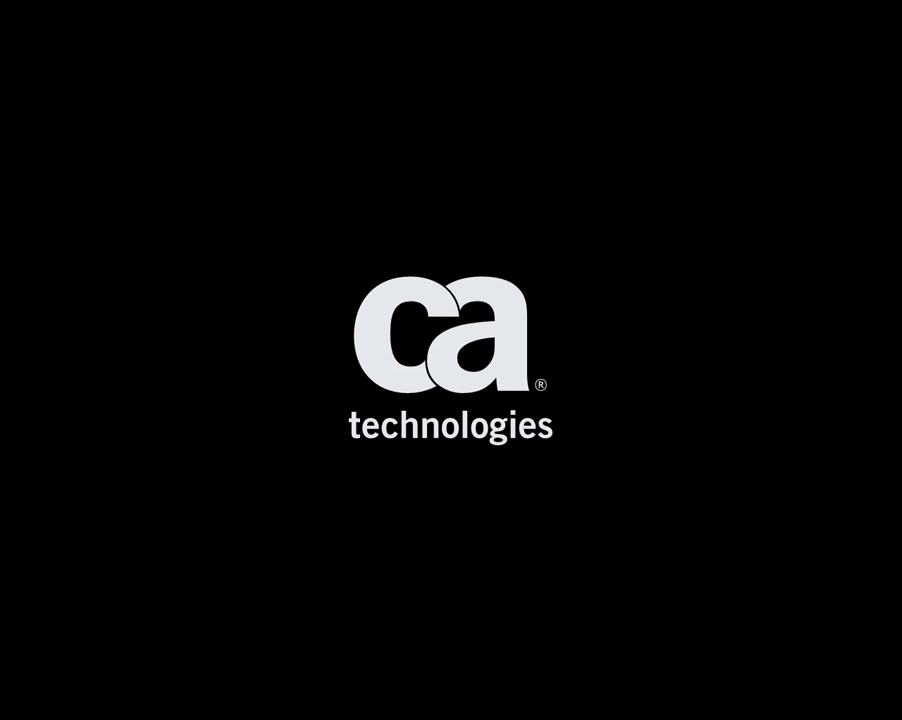